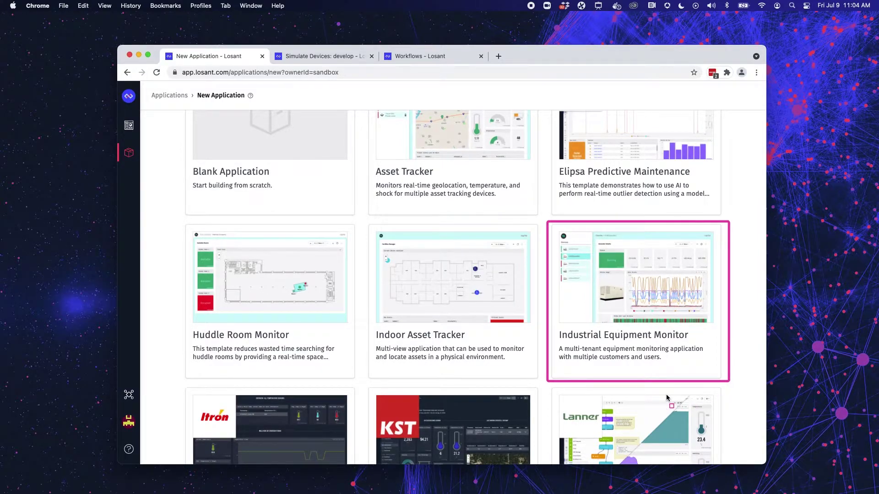
Switch to the Simulate Devices workflow editor in develop mode.
left_click(330, 56)
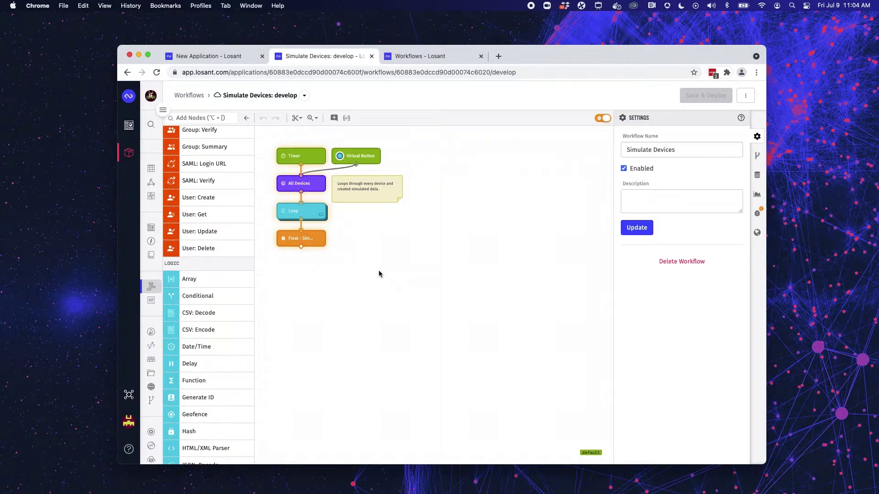
Scroll the node palette down and back up to browse the available nodes.
scroll(206, 192, "down", 5)
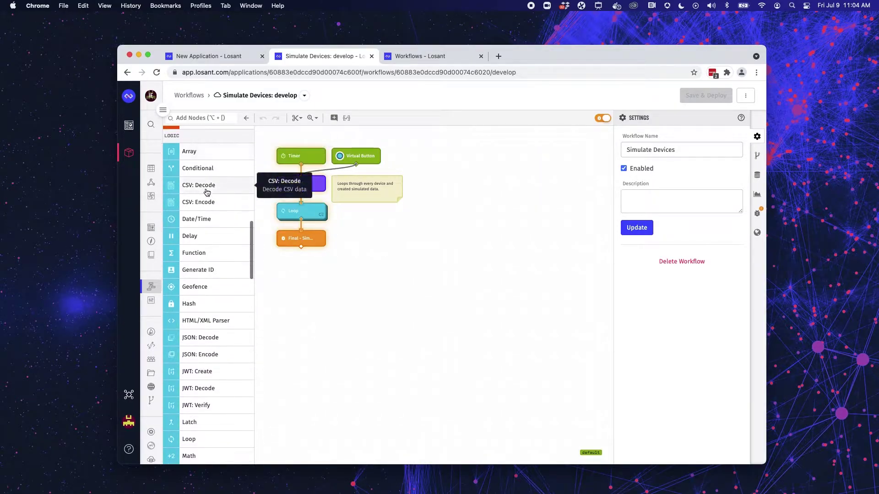
scroll(207, 193, "down", 3)
scroll(207, 192, "up", 10)
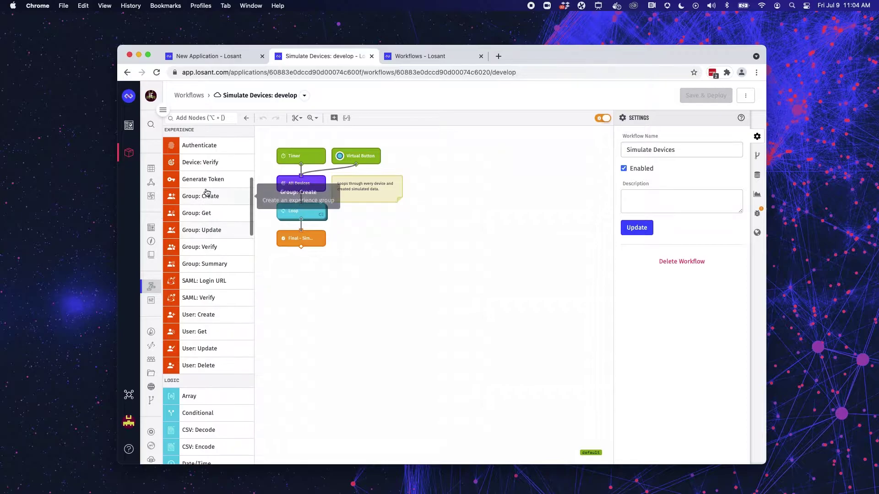
scroll(207, 193, "up", 3)
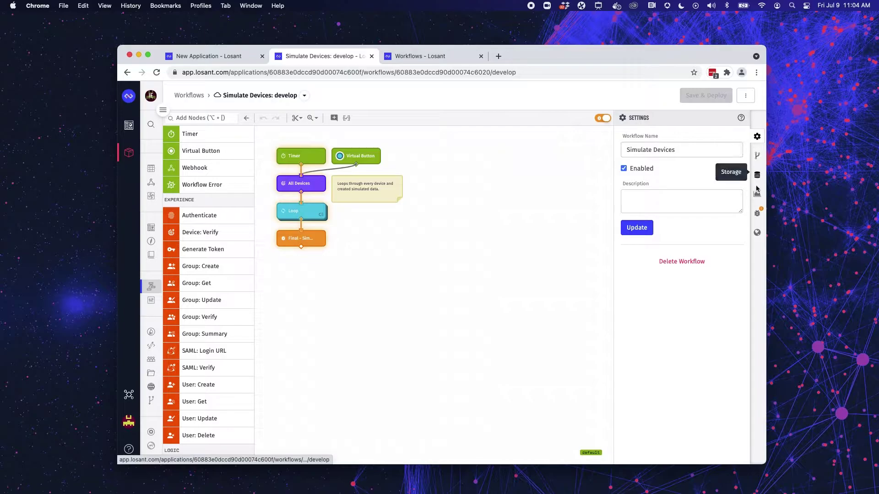
Open the Debug panel and widen it to read the Final - Simulated Data payload.
left_click(757, 214)
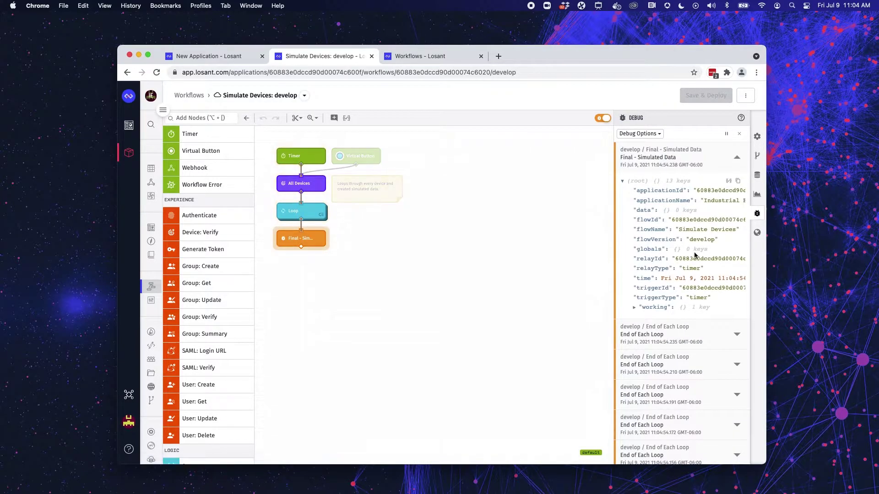
left_click_drag(615, 271, 577, 266)
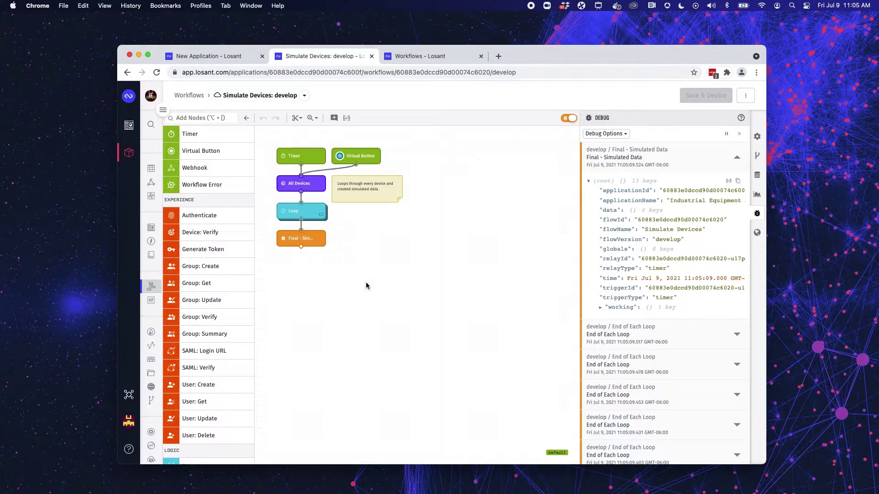
Open the Workflows list and temporarily mark its application, experience and edge workflow sections.
left_click(410, 59)
scroll(506, 225, "down", 1)
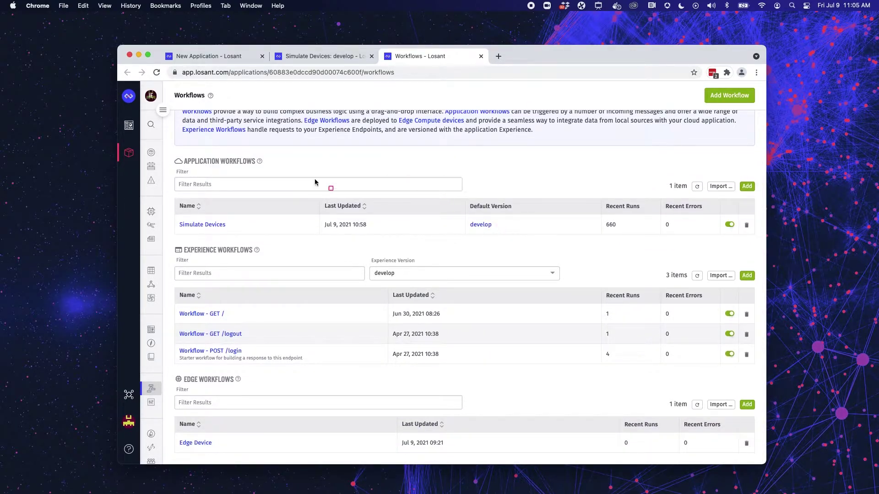
left_click_drag(168, 151, 311, 169)
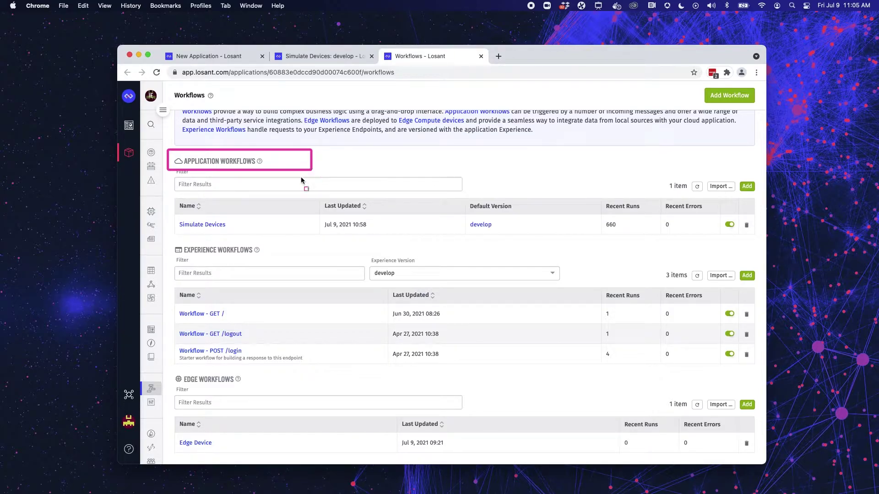
left_click_drag(167, 237, 279, 264)
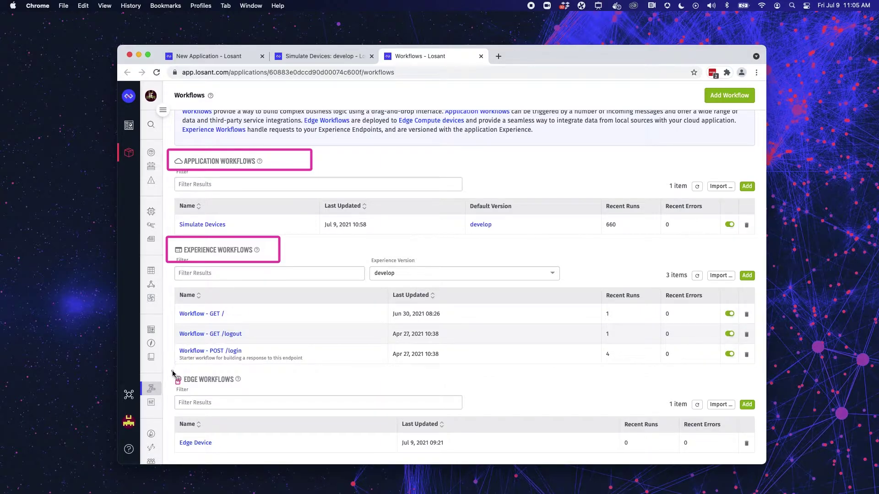
left_click_drag(172, 372, 267, 388)
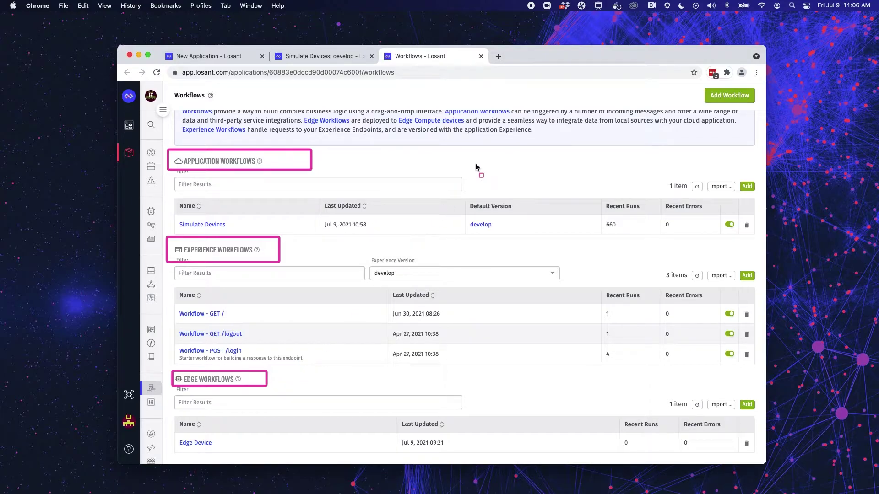
key("Escape")
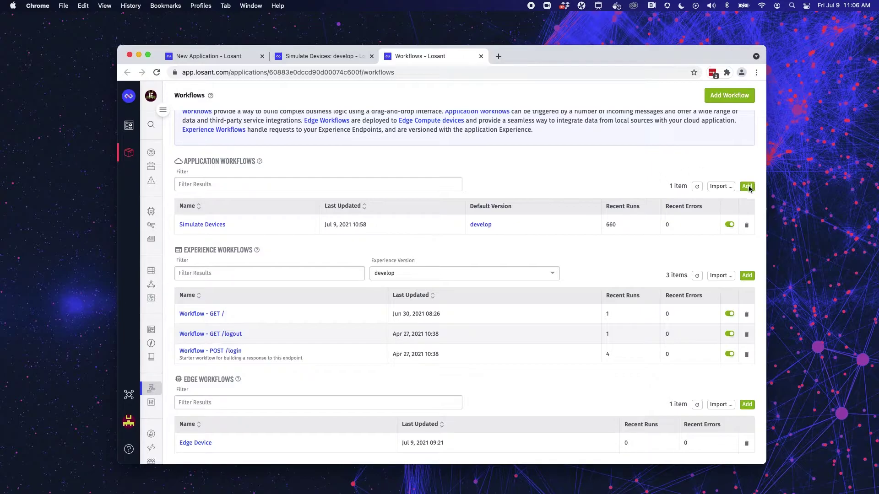
Add an application workflow named 'Temperature Monitoring' and open its empty editor.
left_click(747, 186)
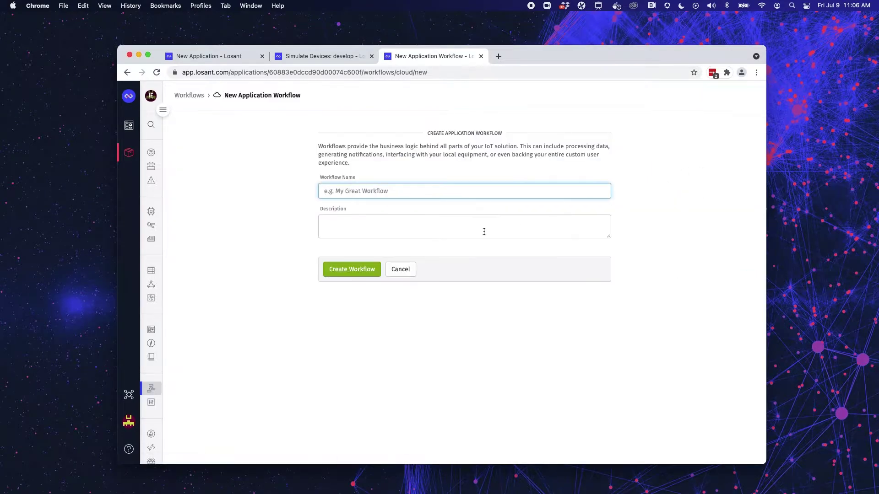
left_click(480, 190)
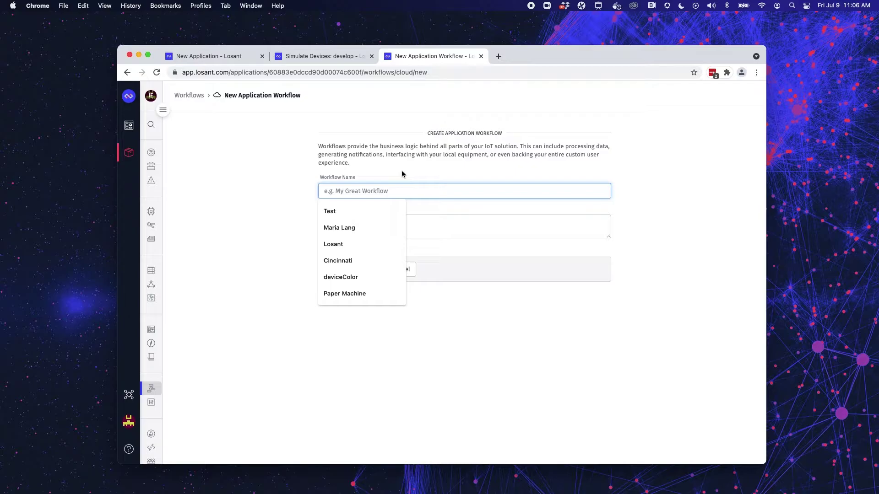
type("Tem")
key("Down")
key("Return")
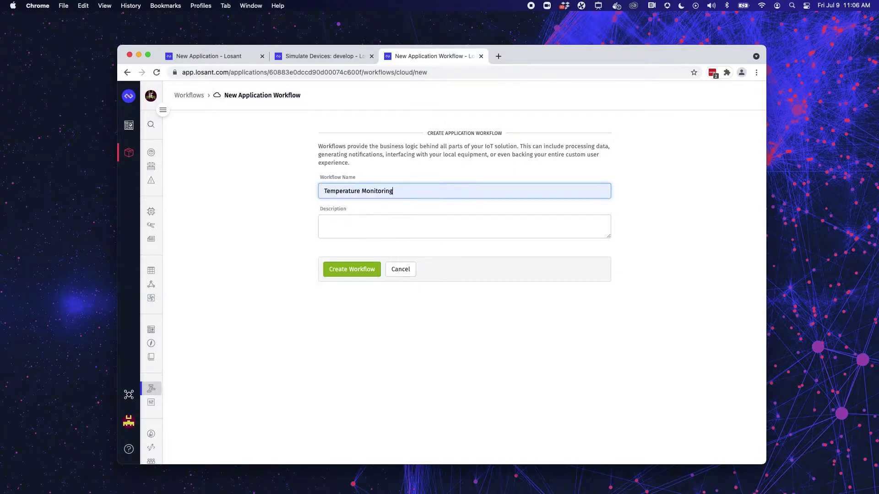
left_click(356, 278)
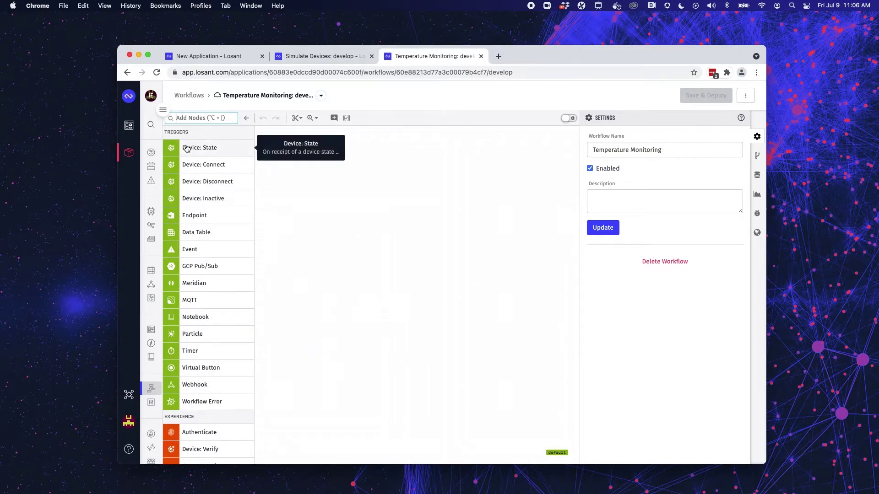
scroll(212, 298, "down", 1)
scroll(212, 298, "up", 1)
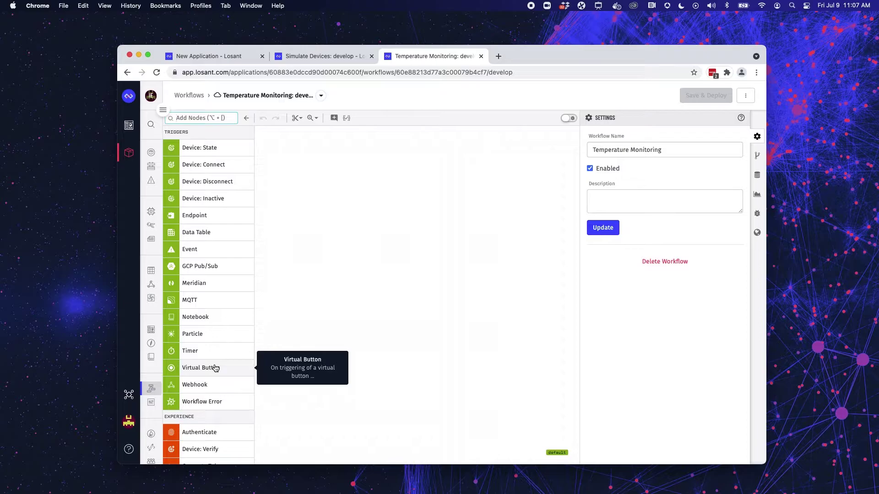
scroll(215, 368, "down", 6)
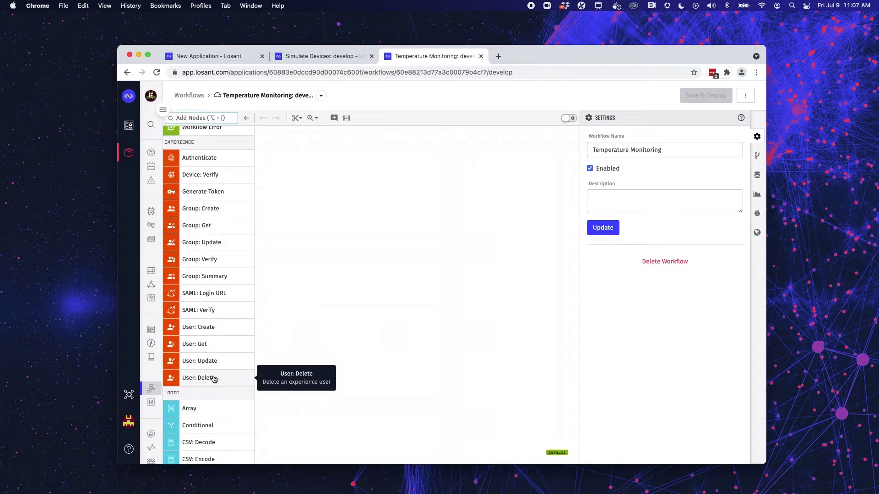
scroll(212, 373, "down", 5)
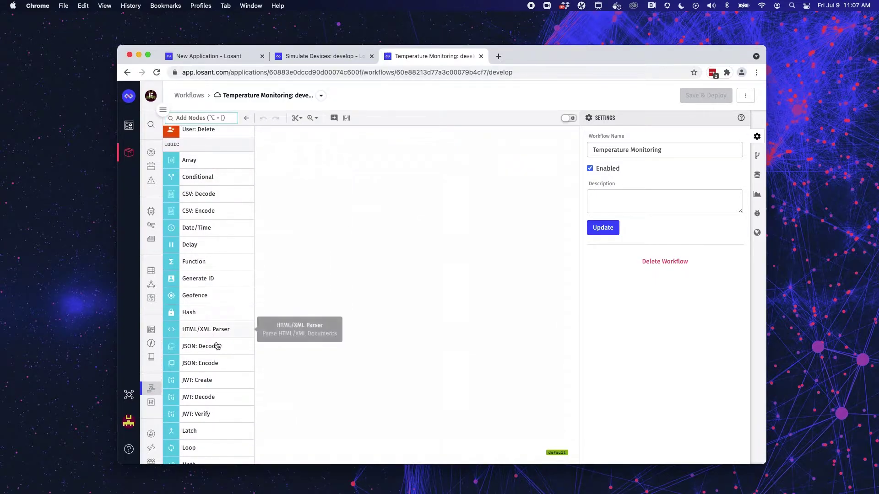
scroll(219, 393, "down", 5)
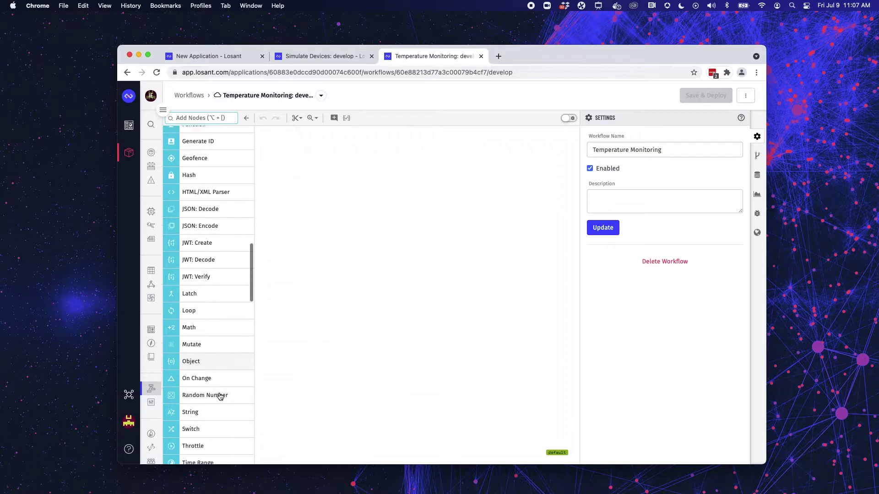
scroll(221, 397, "up", 3)
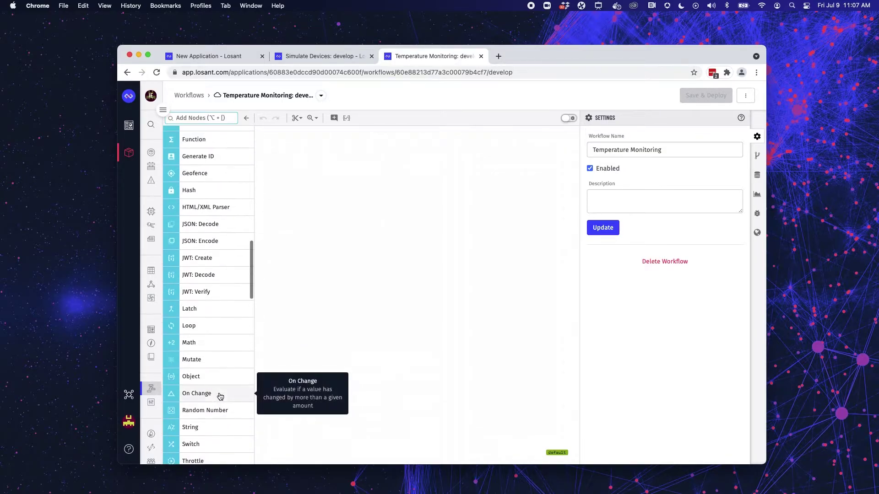
scroll(220, 396, "down", 4)
scroll(221, 397, "down", 6)
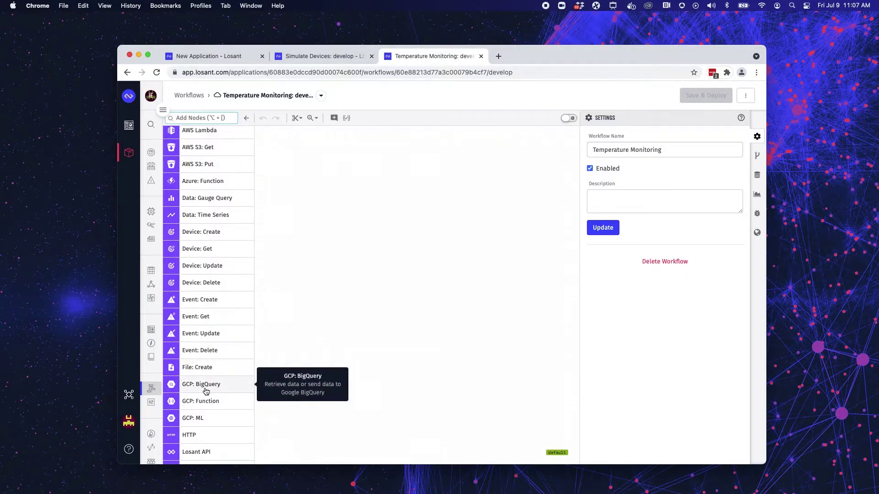
scroll(215, 357, "down", 5)
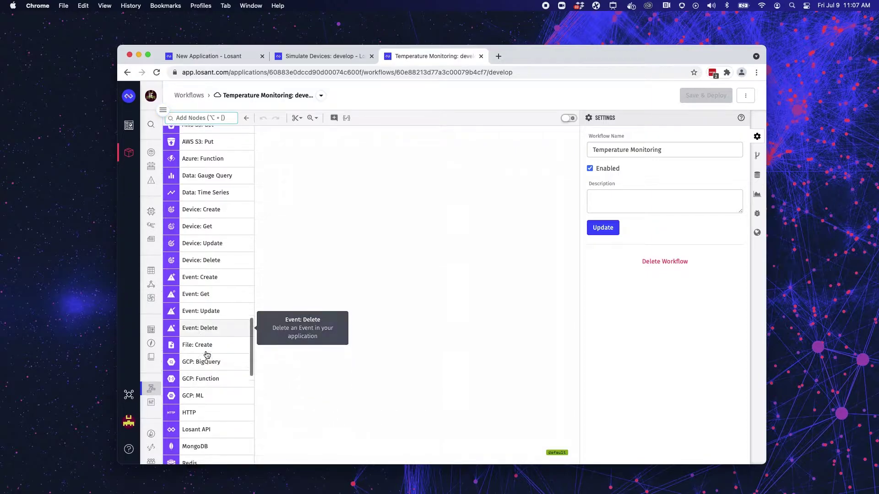
scroll(222, 288, "down", 4)
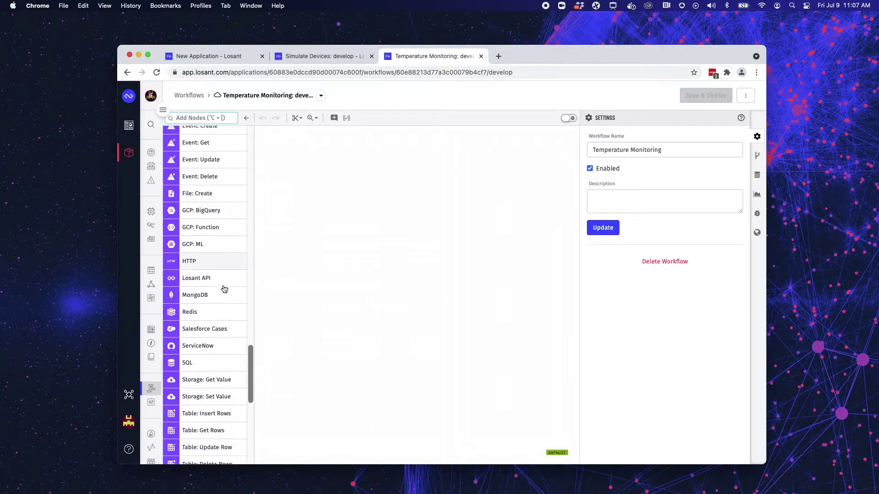
scroll(213, 247, "down", 2)
scroll(214, 267, "down", 15)
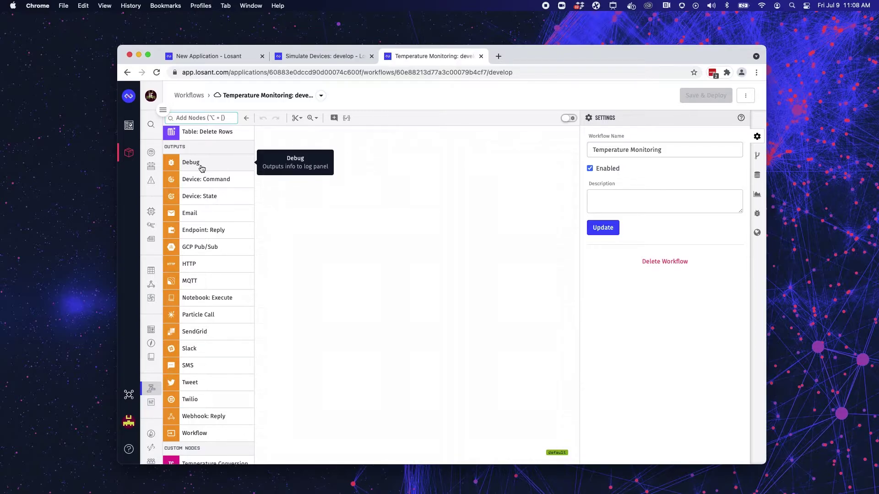
scroll(229, 247, "down", 1)
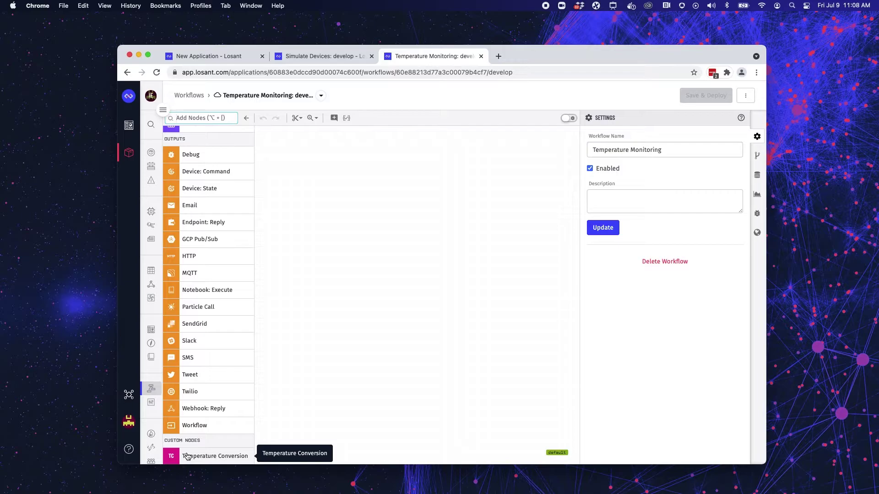
scroll(189, 300, "up", 20)
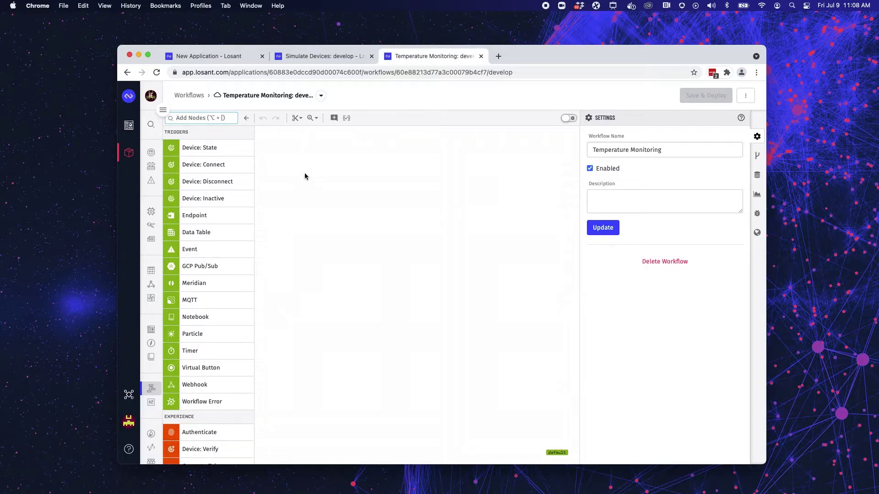
Place a Device: State trigger on the canvas with a Debug node below it.
left_click_drag(207, 152, 395, 196)
scroll(206, 369, "down", 15)
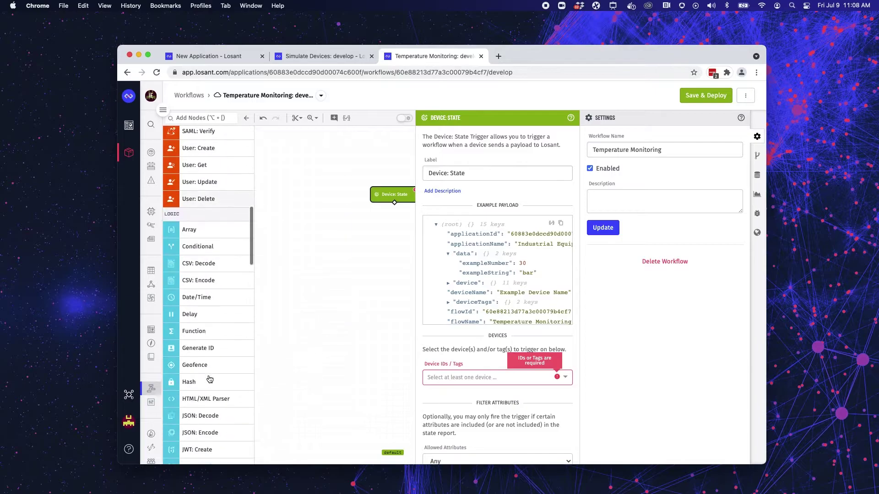
scroll(204, 376, "down", 10)
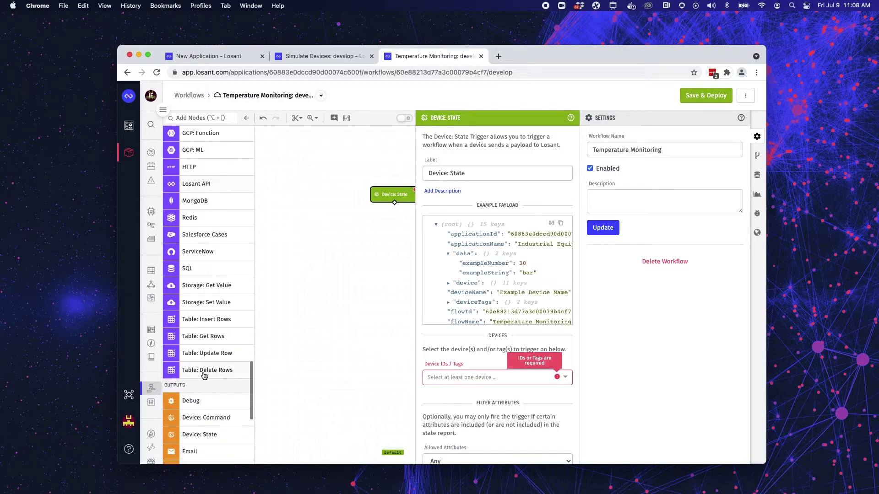
left_click_drag(199, 402, 392, 221)
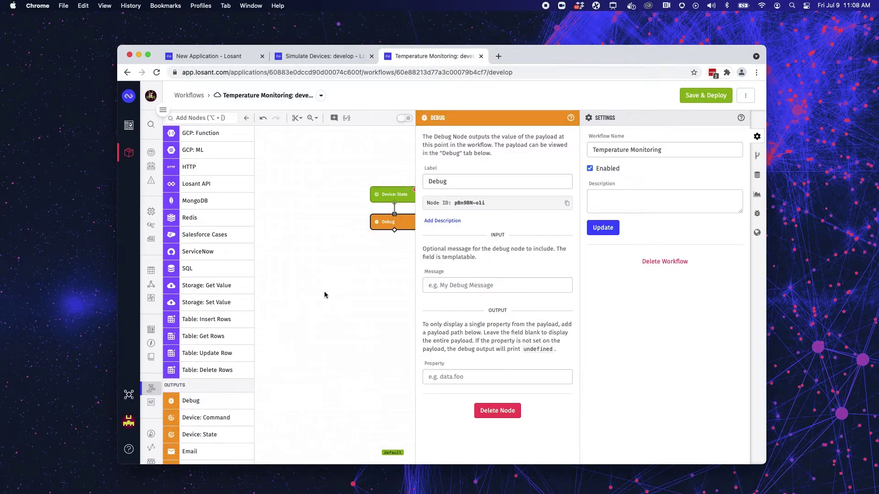
Set the Device: State trigger to the DeviceRecipe=Generator tag with any attributes allowed.
left_click(389, 194)
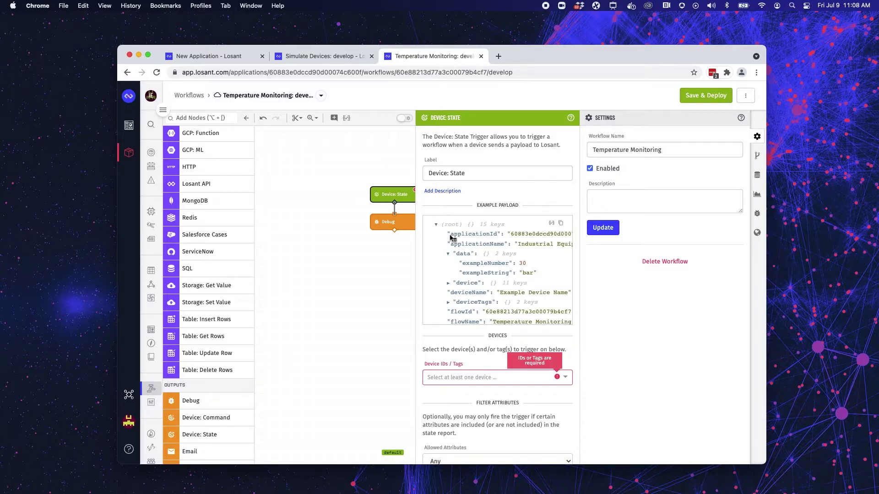
left_click(464, 379)
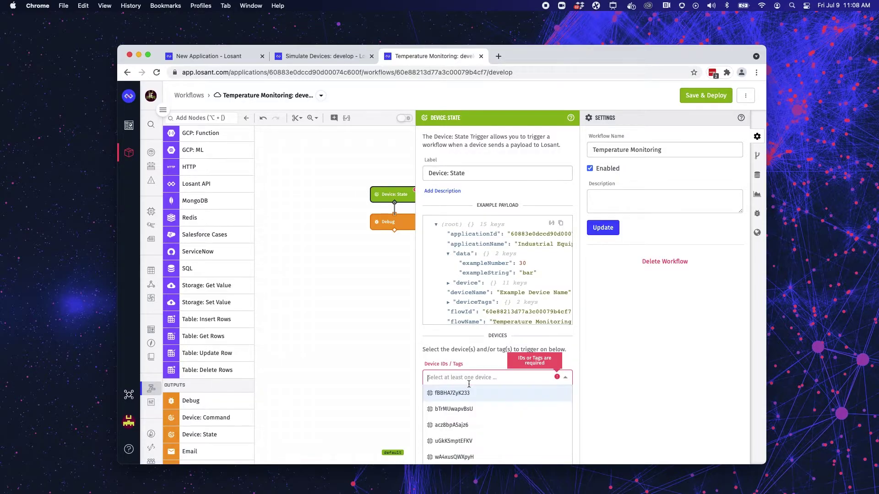
scroll(472, 402, "down", 2)
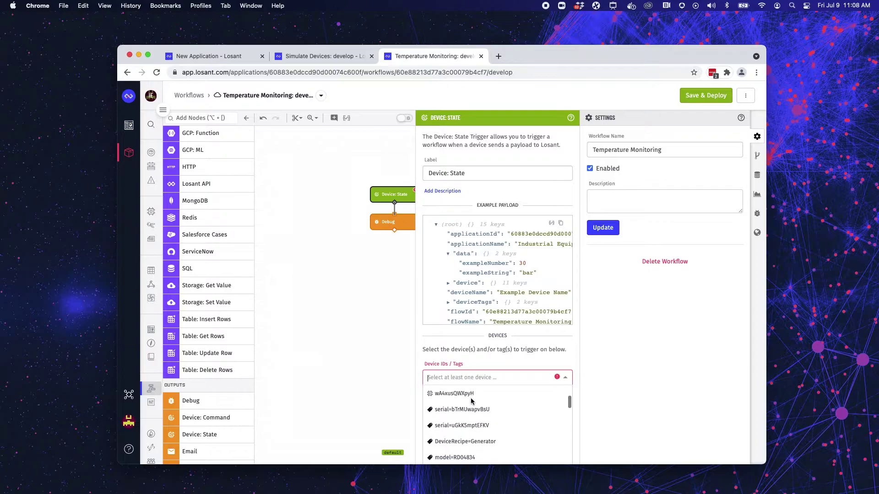
scroll(471, 397, "up", 2)
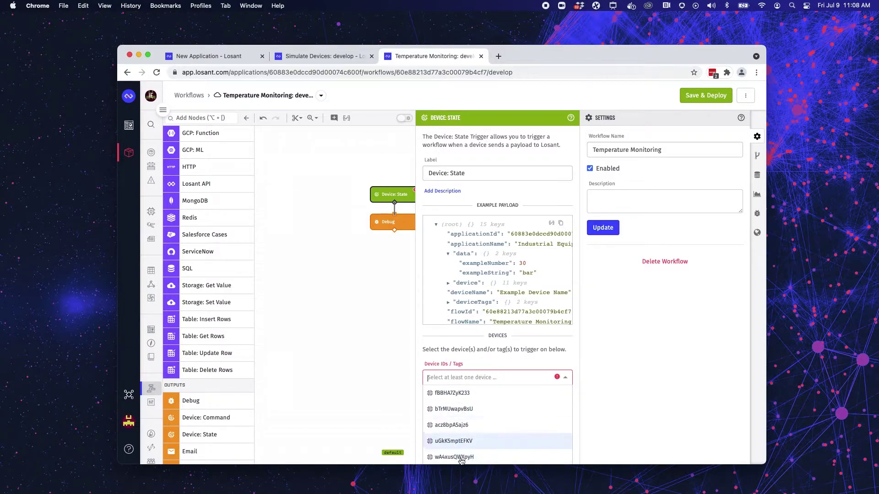
scroll(462, 439, "down", 3)
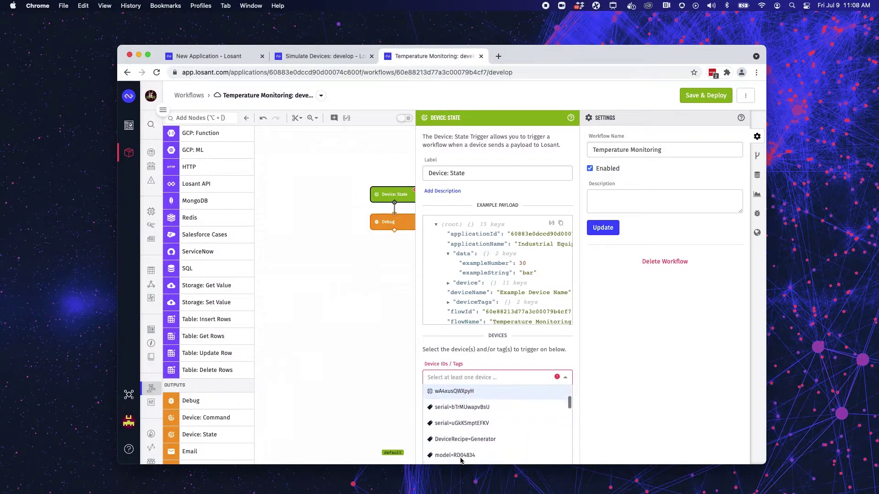
left_click(463, 435)
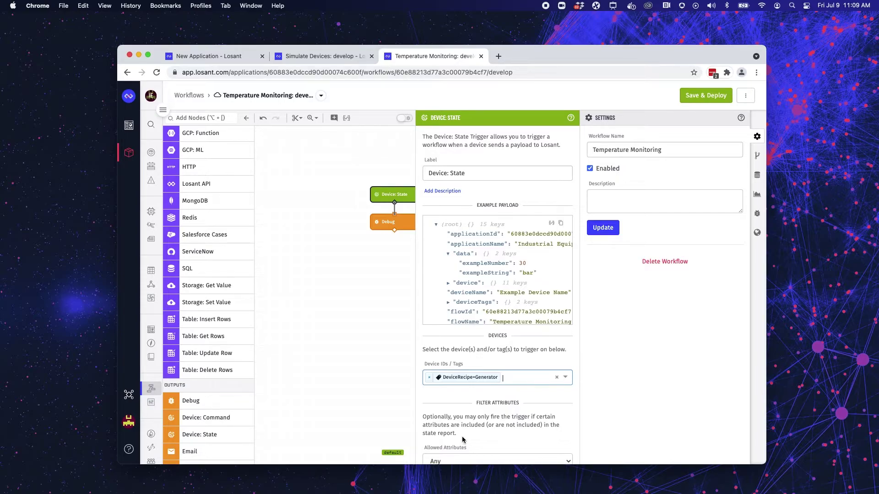
scroll(462, 436, "down", 5)
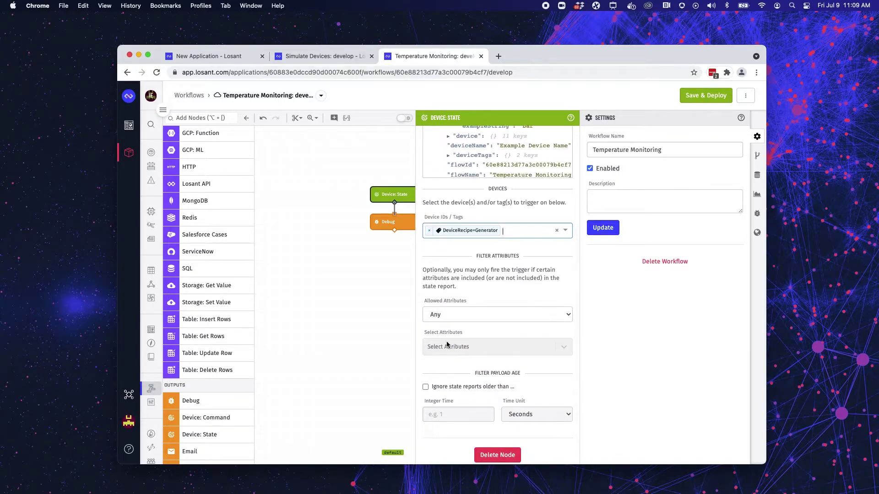
left_click(442, 315)
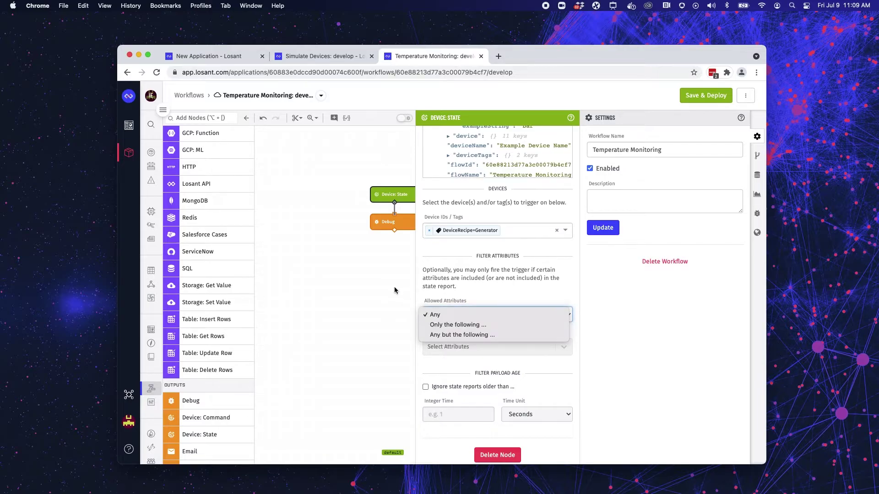
left_click(442, 315)
left_click(385, 220)
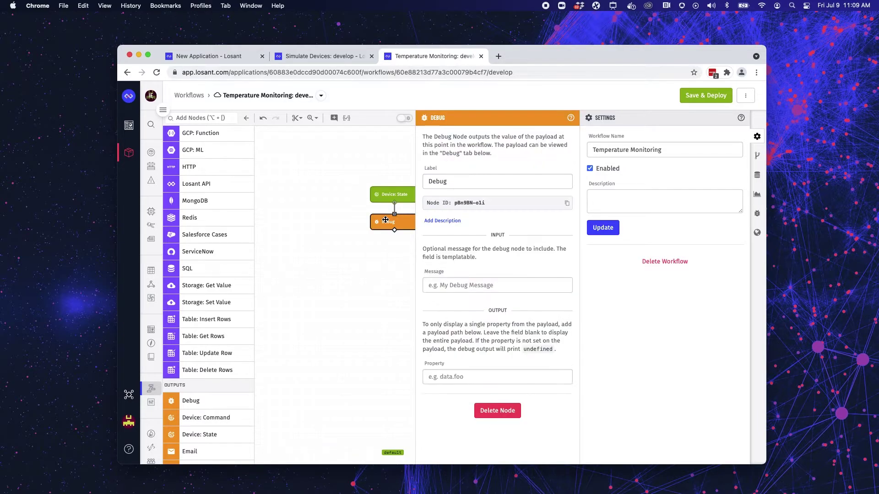
Show the debug log, save and deploy, and drag the Debug node further below the trigger.
left_click(757, 213)
left_click(702, 97)
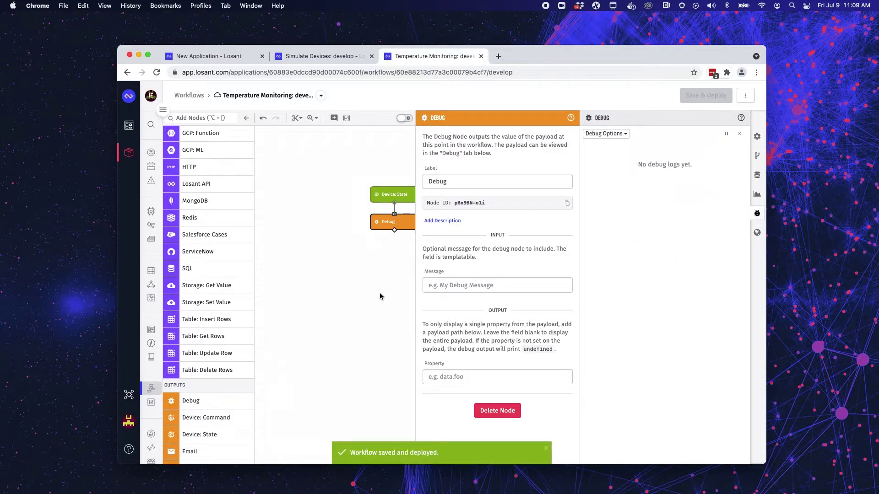
left_click_drag(380, 222, 380, 354)
left_click(359, 221)
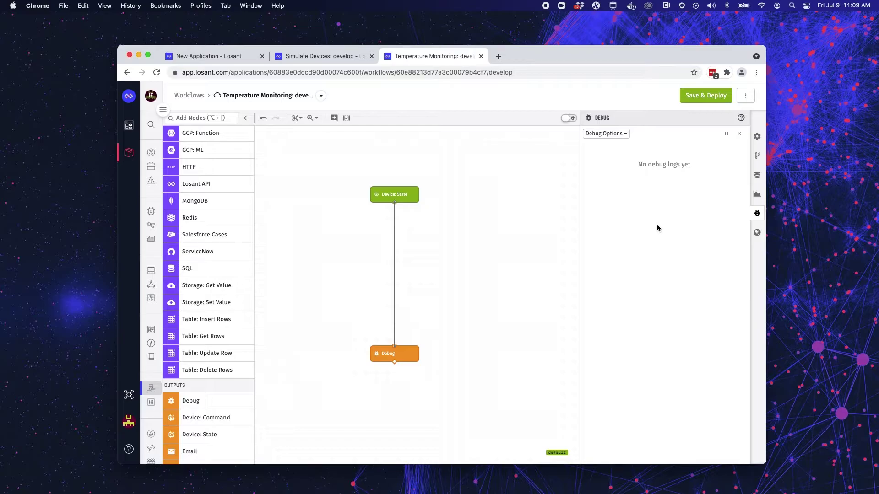
Pause the debug output and insert a Conditional node between Device: State and Debug.
left_click(726, 135)
scroll(711, 168, "down", 3)
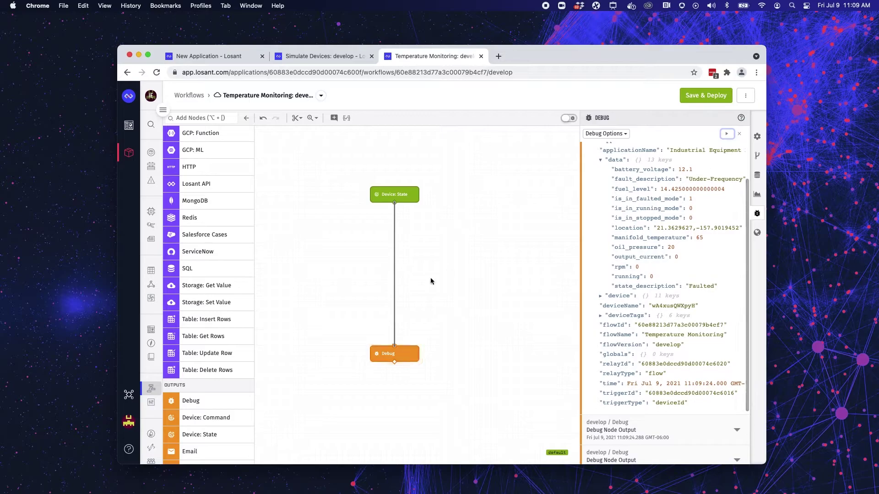
scroll(204, 199, "up", 6)
scroll(201, 192, "up", 10)
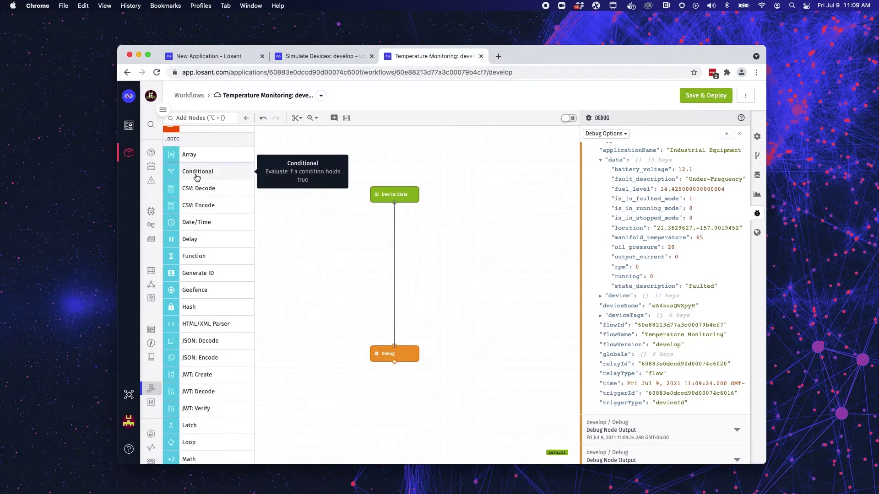
left_click_drag(198, 171, 390, 247)
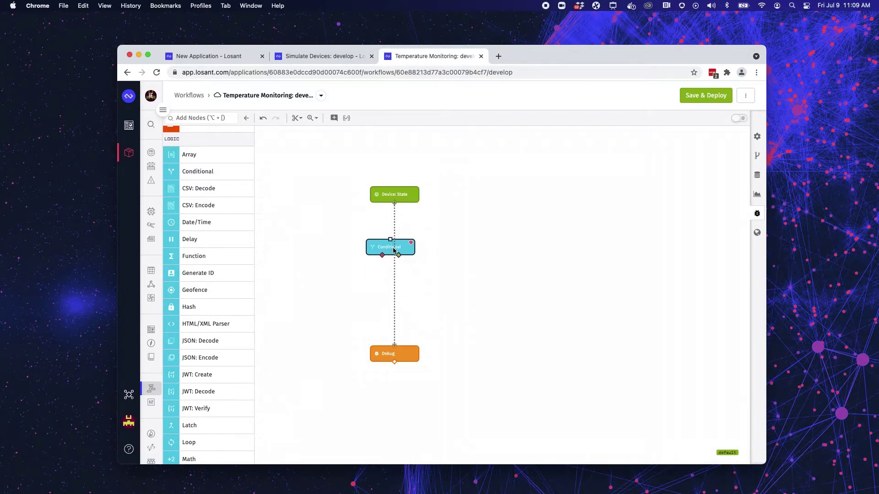
left_click(396, 252)
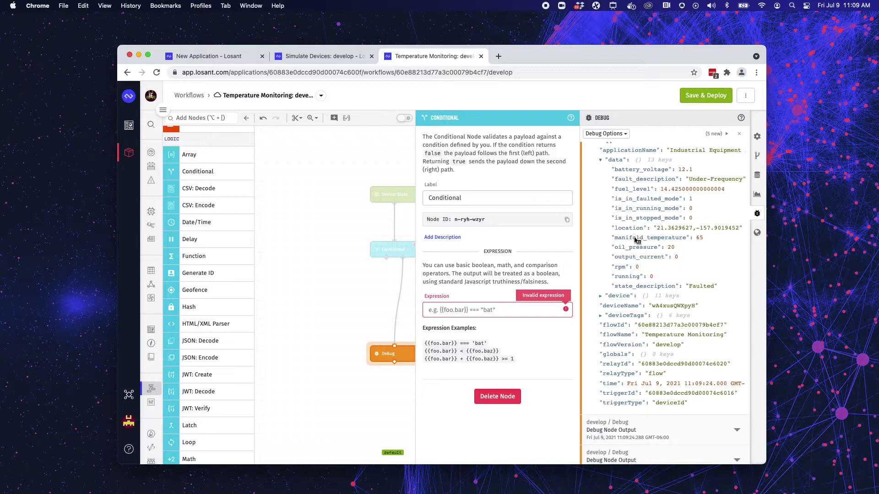
Set the Conditional expression to {{data.manifold_temperature}} > 800, then save and deploy.
mouse_move(635, 240)
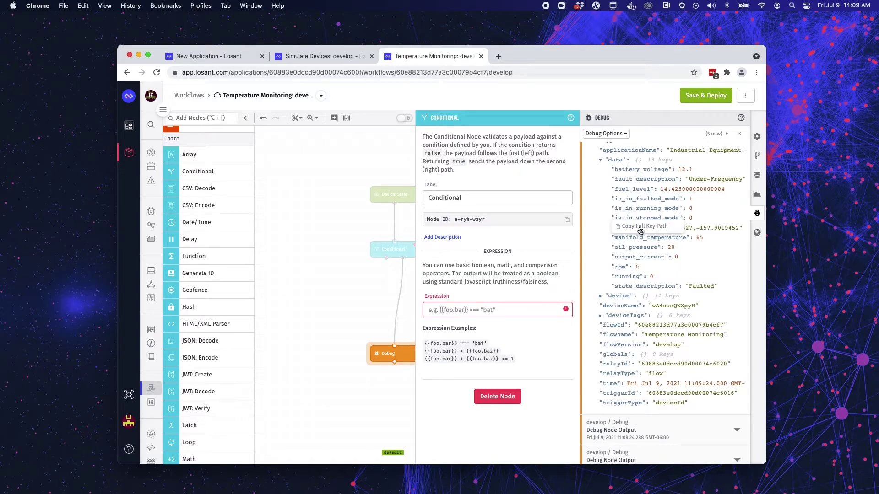
left_click(456, 310)
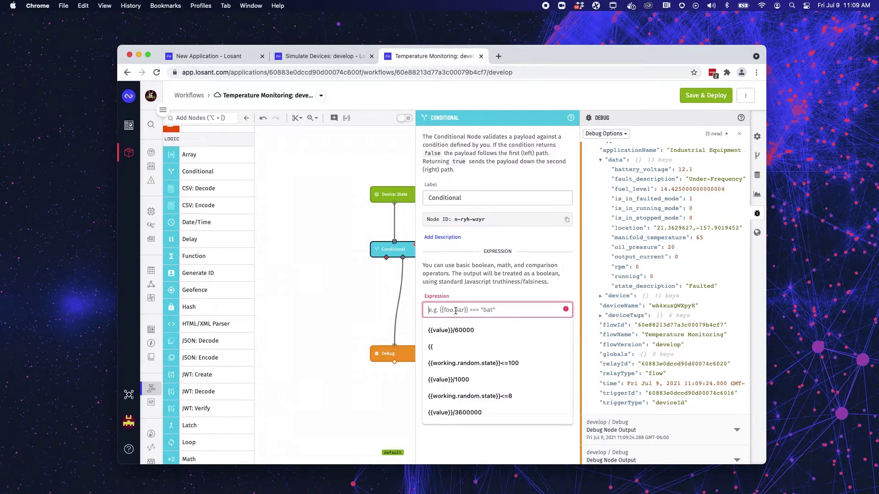
type("{{data.manifold_temperature}}")
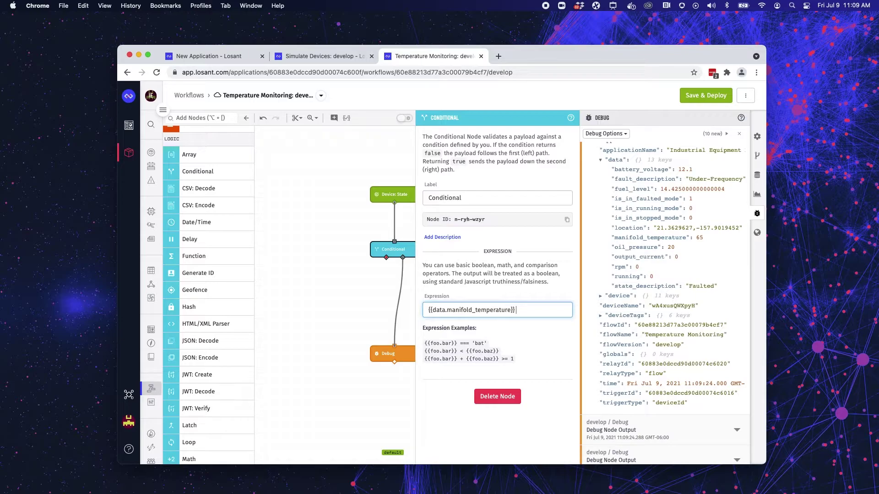
type("> 800")
left_click(356, 304)
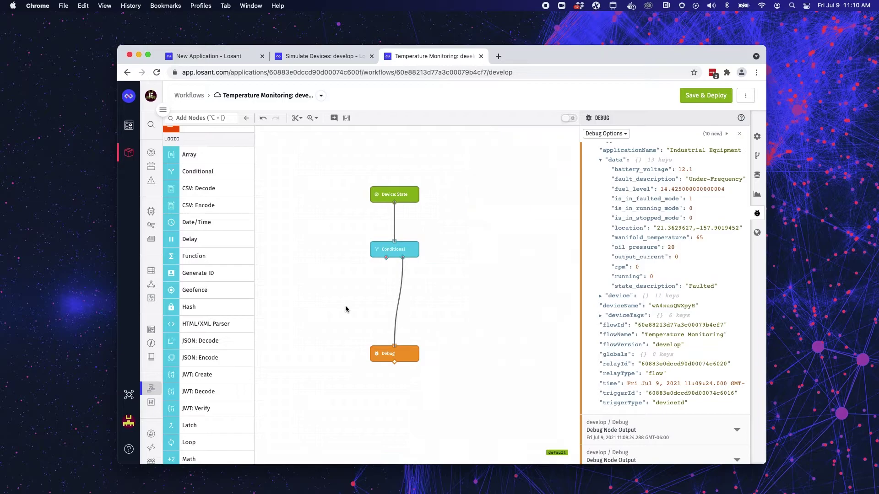
left_click(695, 96)
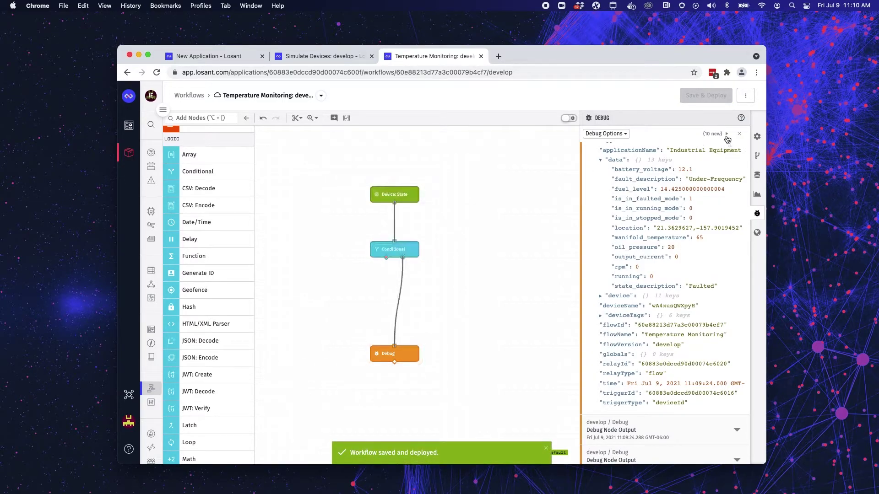
Clear the old debug messages and pause the log once a new reading arrives.
left_click(739, 134)
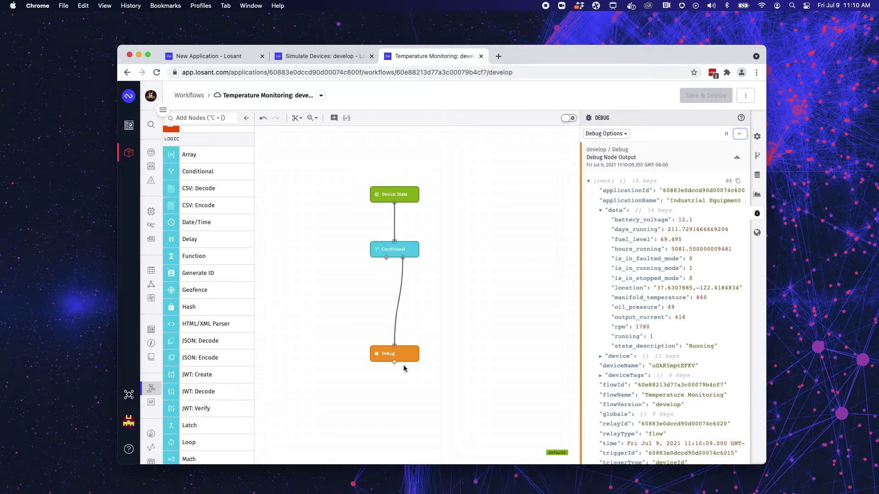
left_click(725, 135)
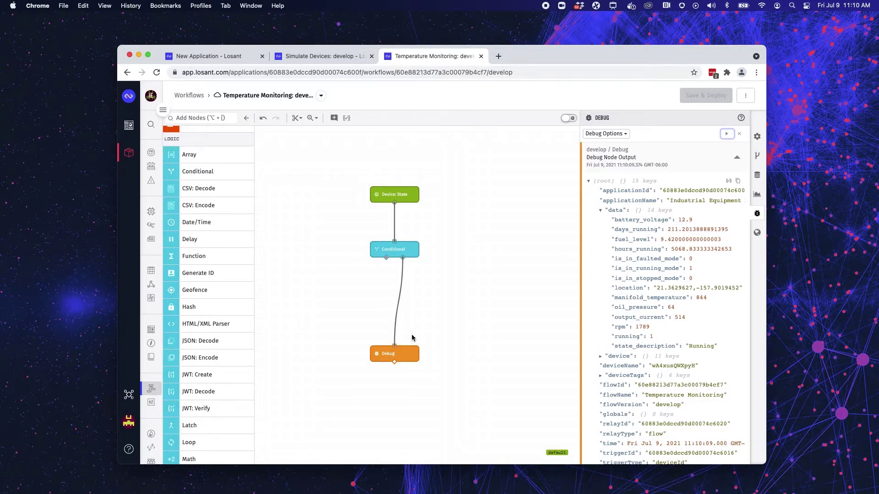
Insert an Email node between Conditional and Debug and enter the recipient's e-mail address.
left_click(189, 118)
type("em")
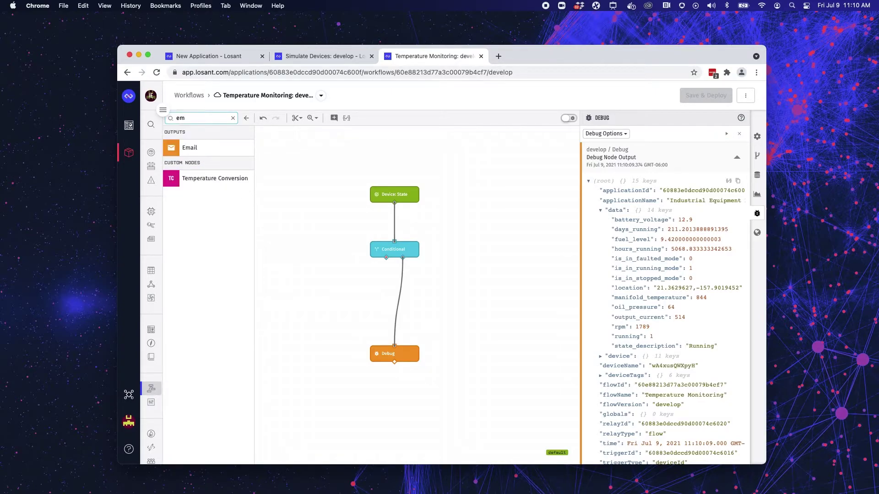
left_click_drag(201, 147, 400, 288)
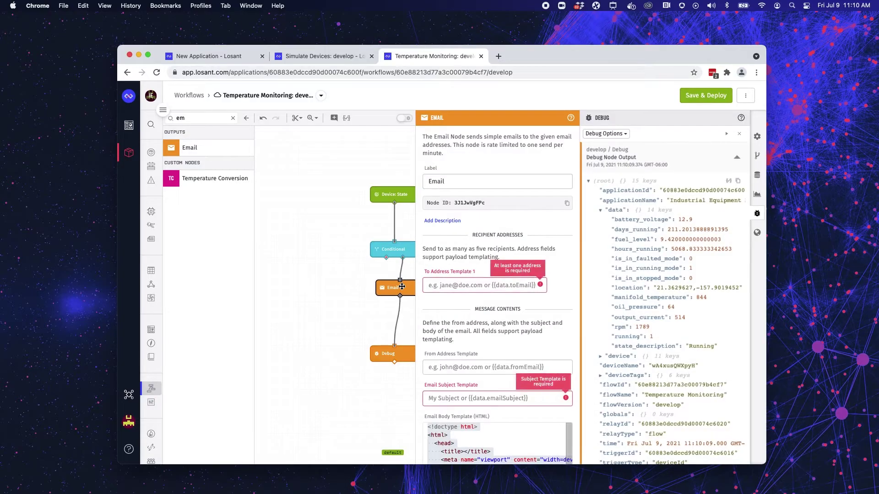
left_click(455, 288)
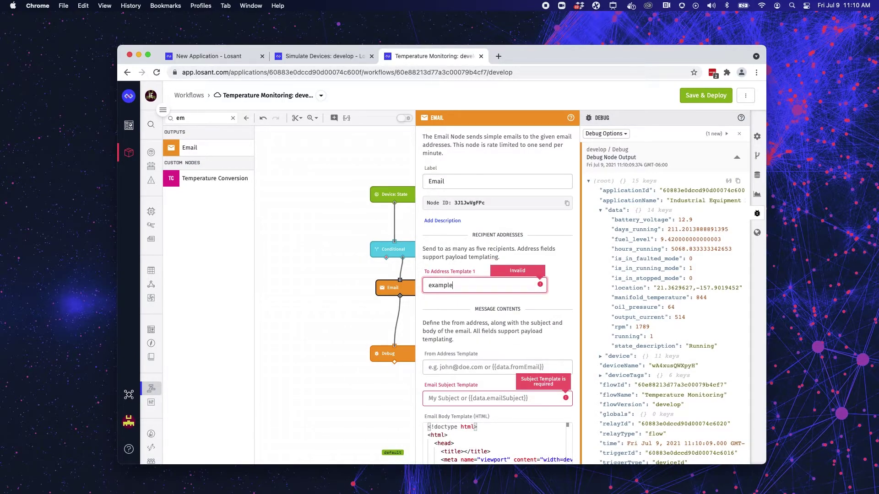
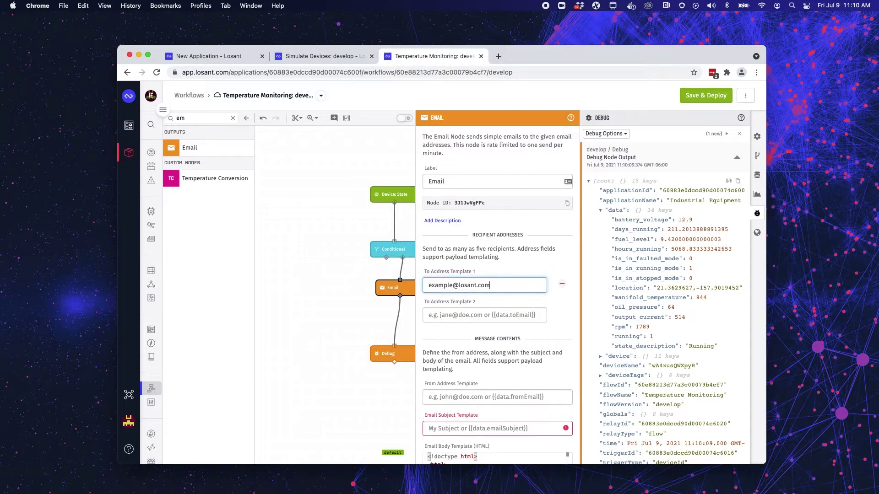
Set the email subject to 'High Temperature' and stay on the workflow page.
scroll(497, 298, "down", 4)
left_click(496, 347)
type("T")
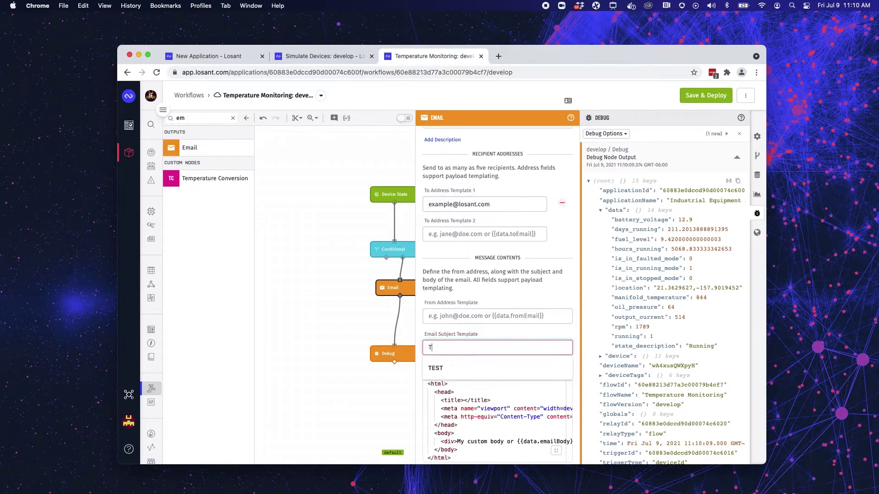
type("em")
key("BackSpace")
key("BackSpace")
key("BackSpace")
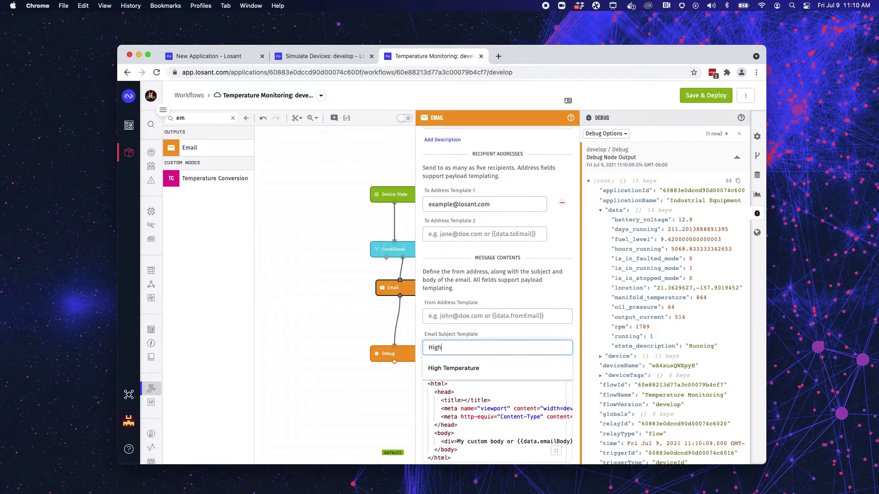
type("Temp")
scroll(494, 421, "down", 3)
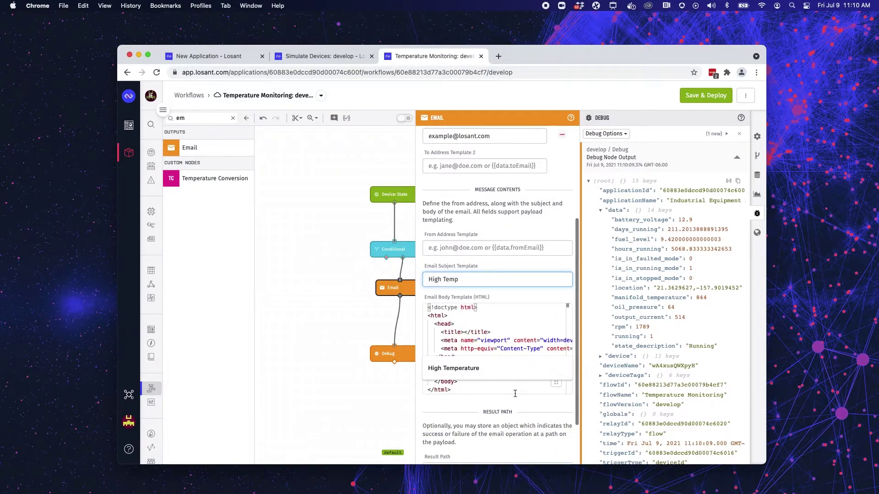
scroll(515, 392, "right", 5)
left_click(502, 283)
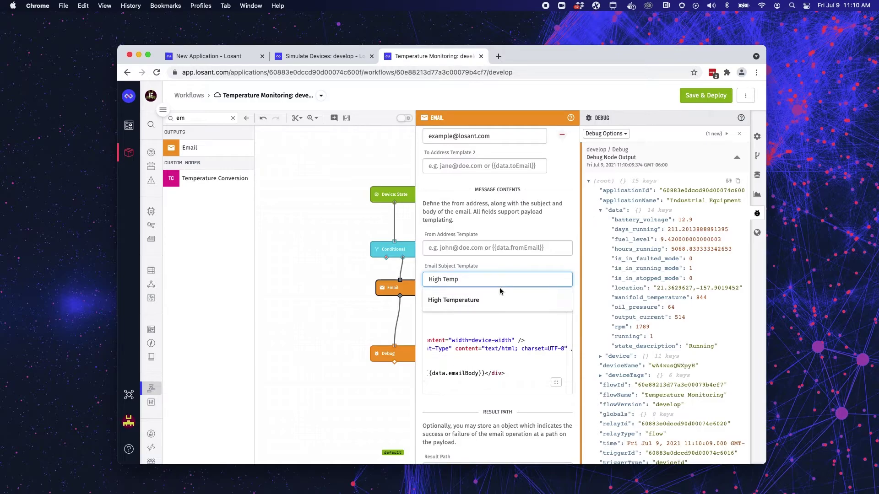
left_click(496, 300)
scroll(547, 384, "left", 5)
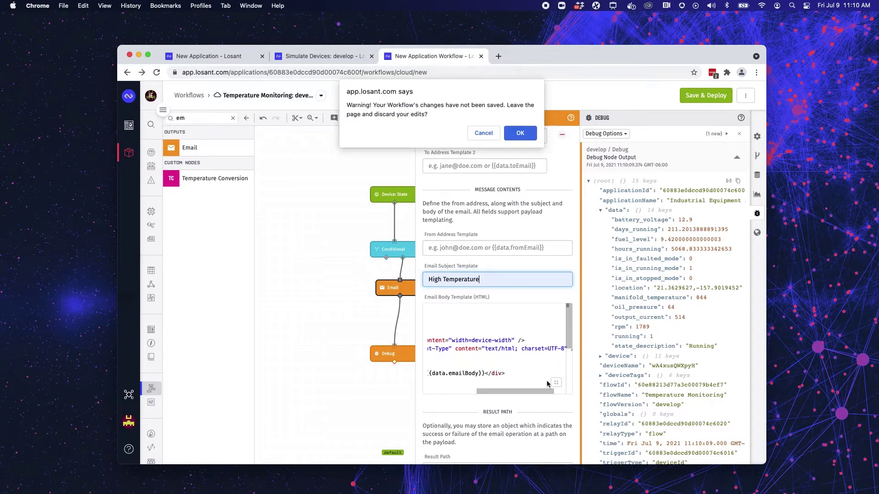
left_click(507, 137)
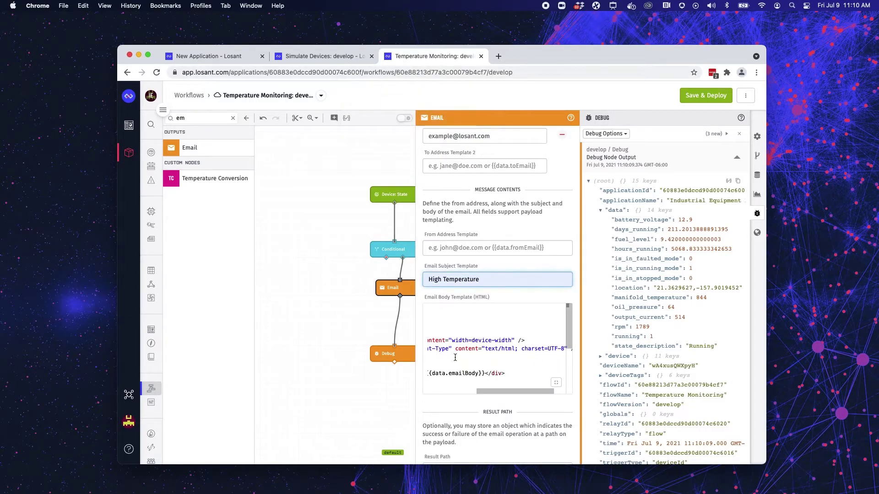
In the Email body template editor, swap the data.emailBody variable for data.manifold_temperature.
left_click(556, 383)
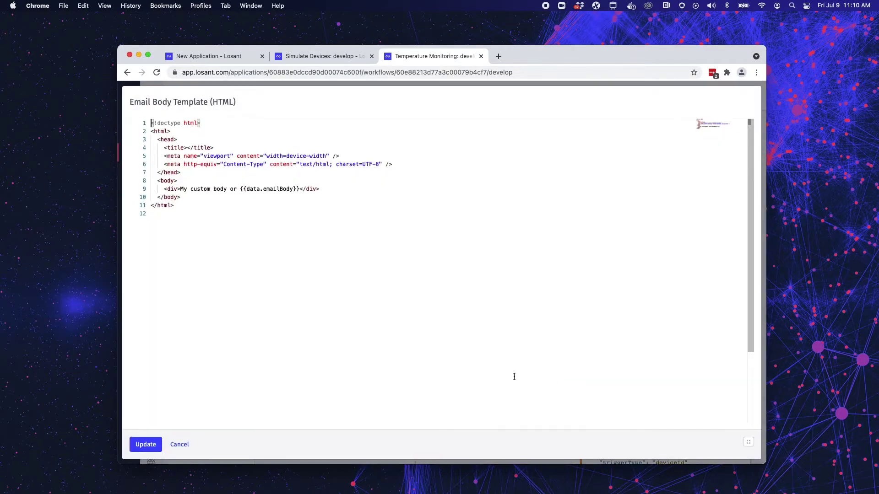
left_click_drag(180, 189, 293, 189)
left_click(254, 213)
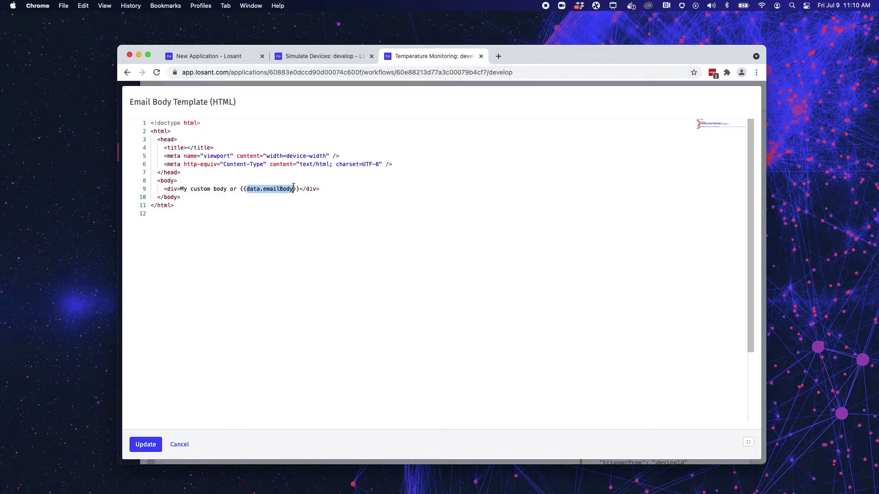
type("data.manifold_temperature")
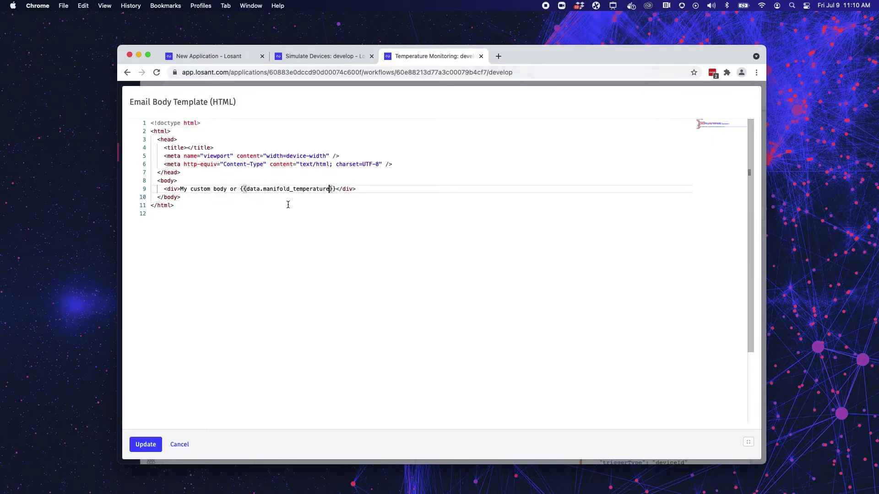
Replace the 'My custom body' text with '{{device.id}} temperature reported at'.
left_click_drag(237, 189, 181, 188)
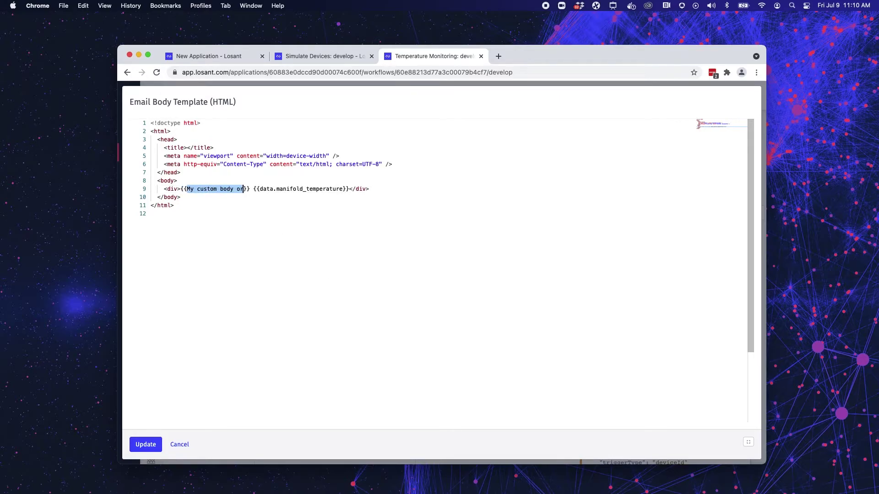
type("{{data")
key("BackSpace")
key("BackSpace")
key("BackSpace")
key("BackSpace")
type("device")
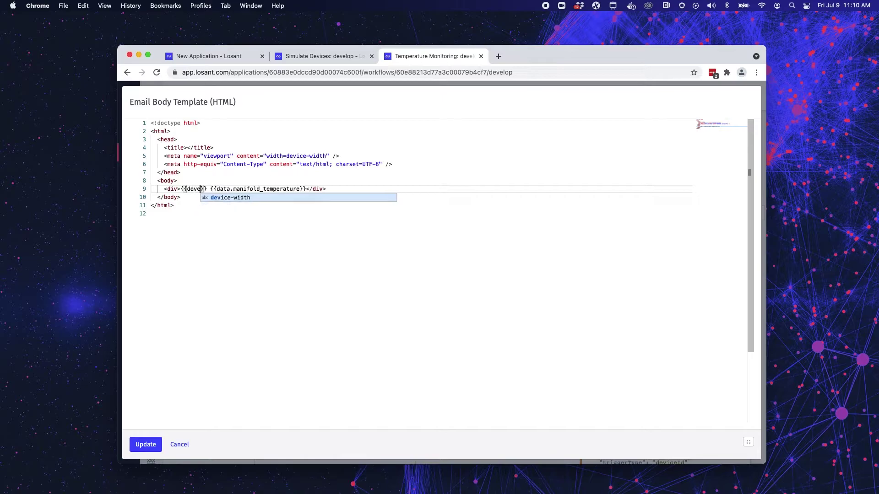
type(".id")
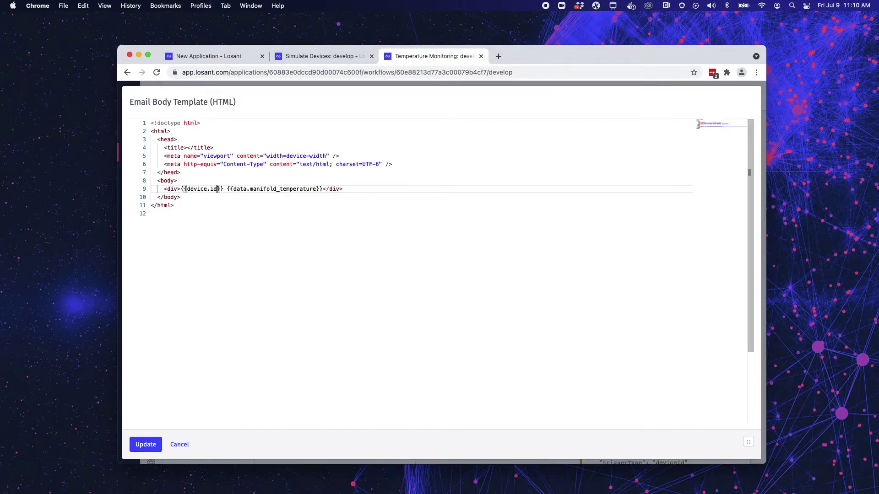
type("}} te,[er")
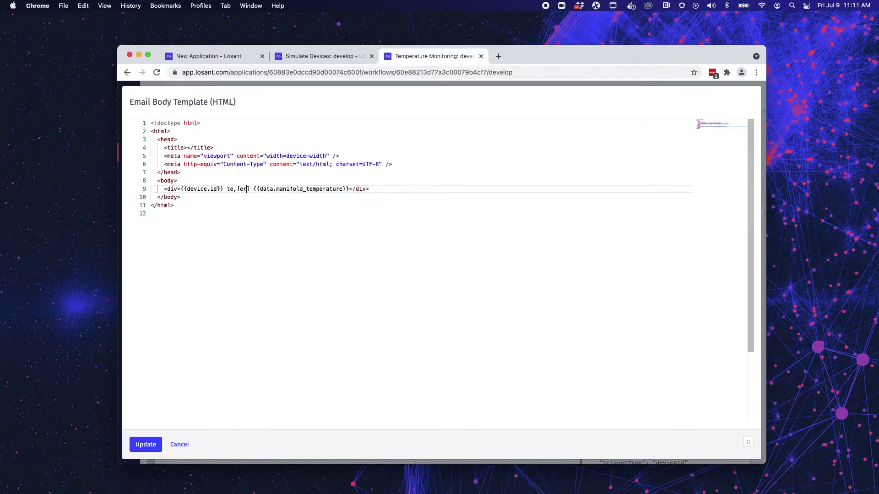
key("BackSpace")
key("BackSpace")
key("BackSpace")
key("BackSpace")
type("mperat")
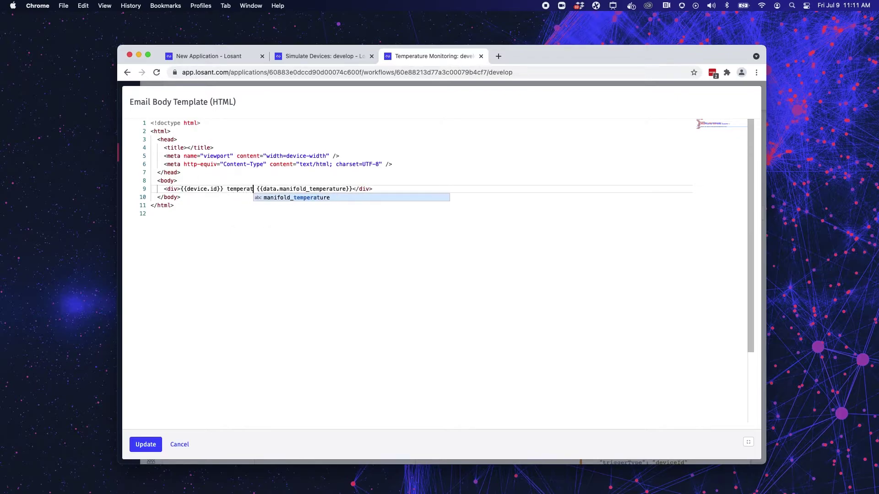
type("ure reppor")
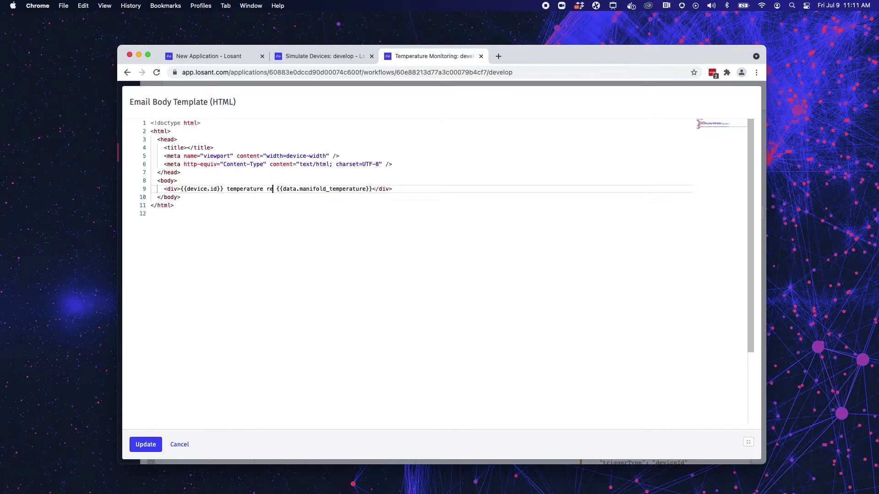
key("BackSpace")
key("BackSpace")
key("BackSpace")
key("BackSpace")
type("porte")
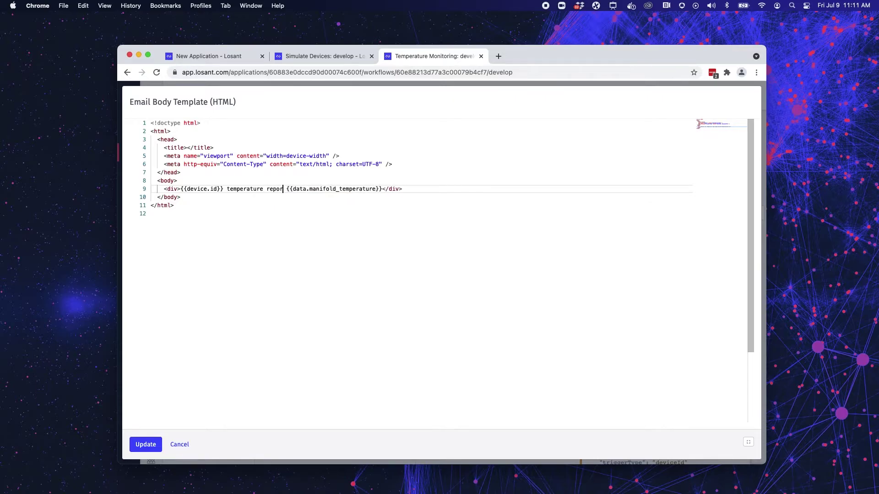
type("d at")
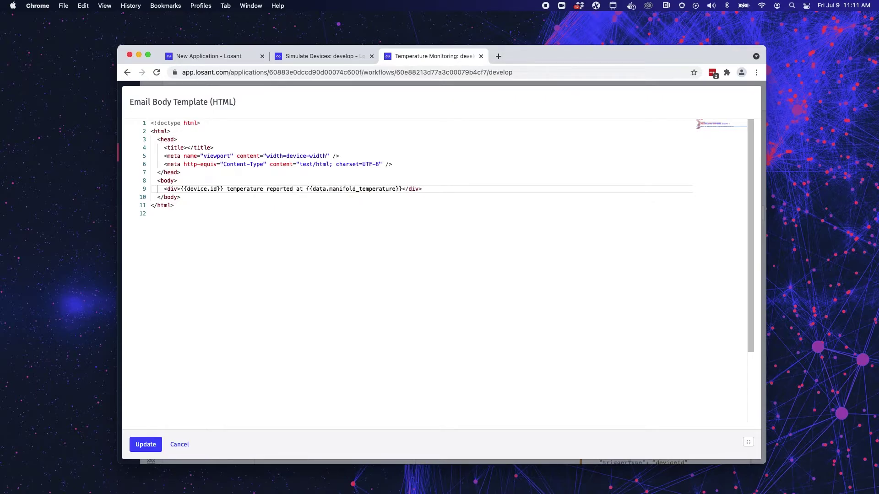
left_click(402, 189)
Apply the edited email body, then save and deploy the workflow.
left_click(145, 445)
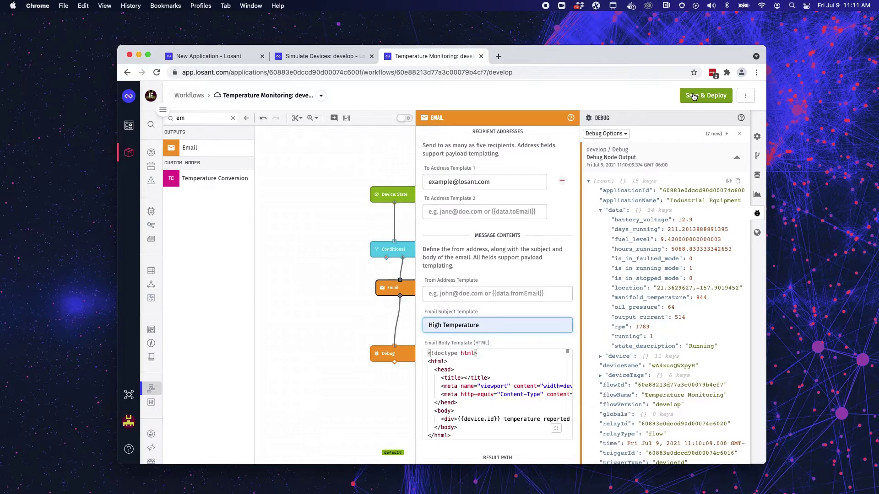
left_click(694, 96)
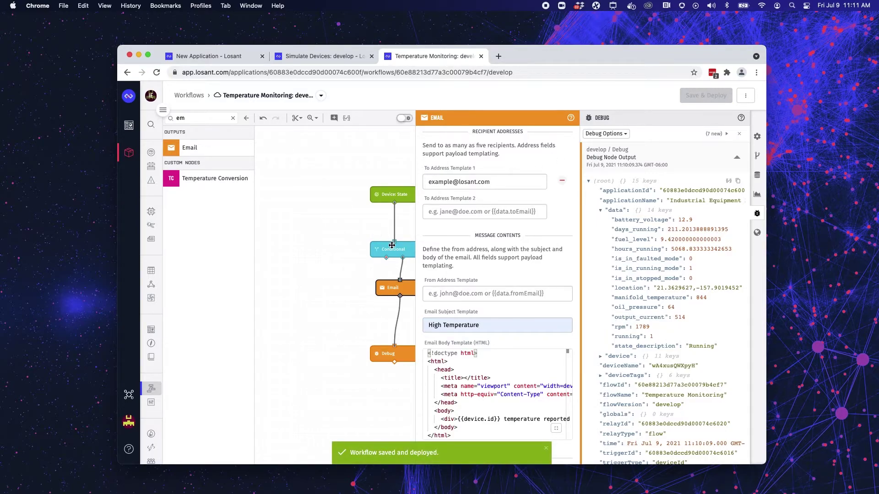
left_click(399, 304)
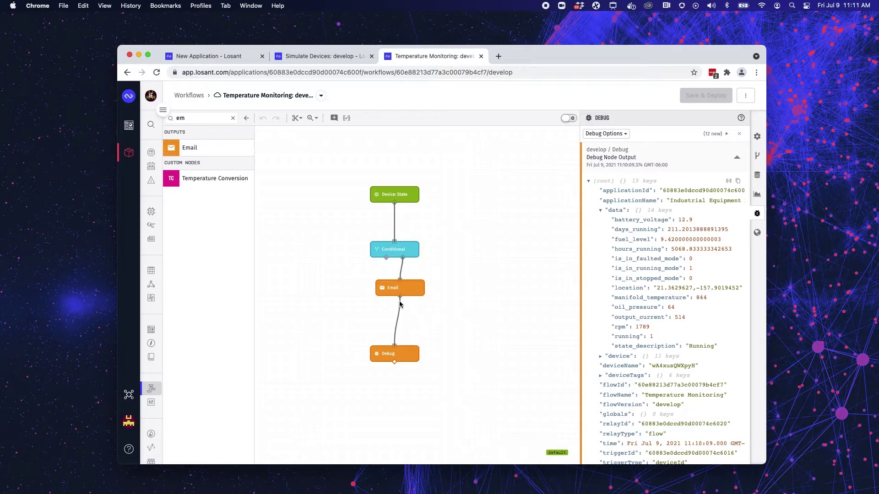
Rearrange the Email, Debug and Conditional nodes lower and clear the 'em' node search filter.
left_click_drag(399, 289, 427, 311)
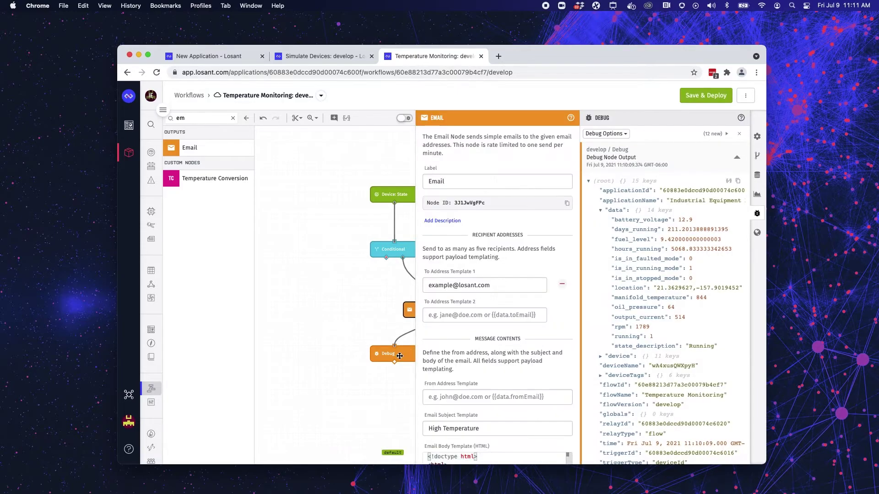
left_click_drag(395, 359, 428, 342)
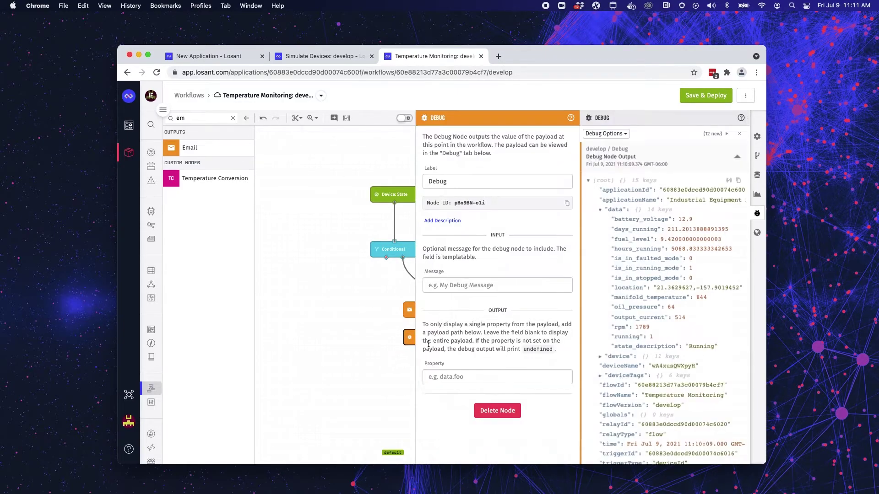
left_click(377, 364)
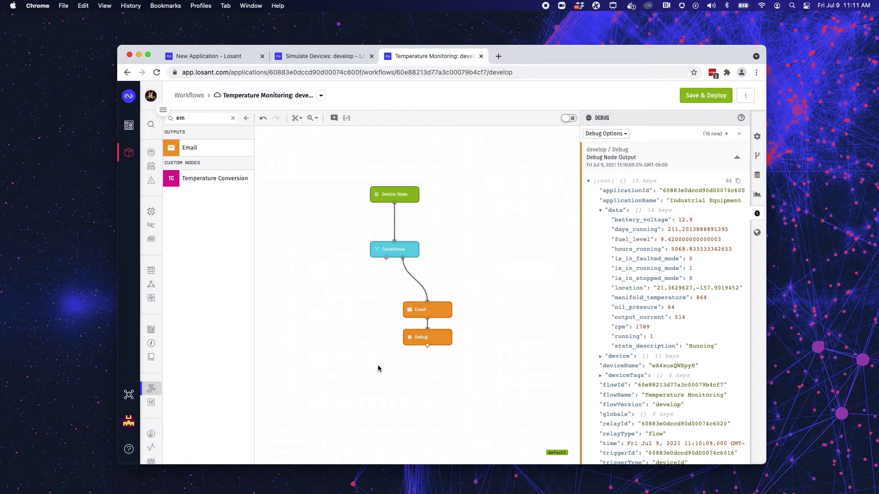
left_click_drag(390, 252, 391, 270)
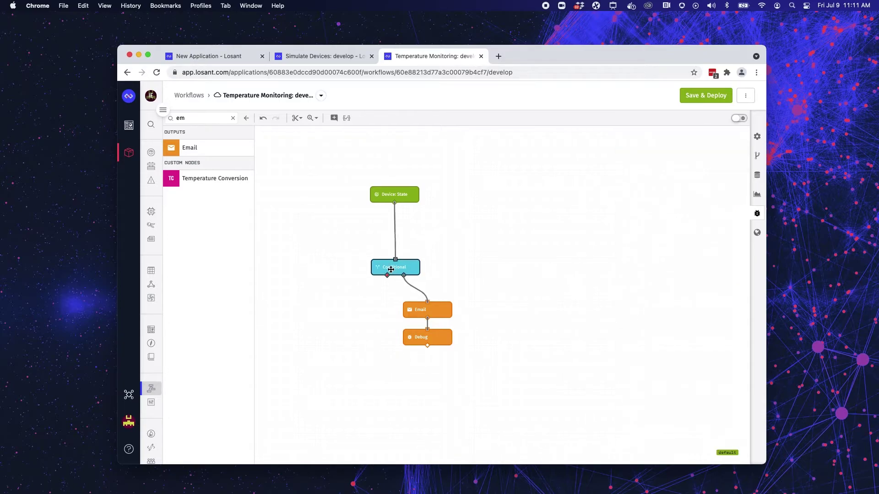
left_click(334, 287)
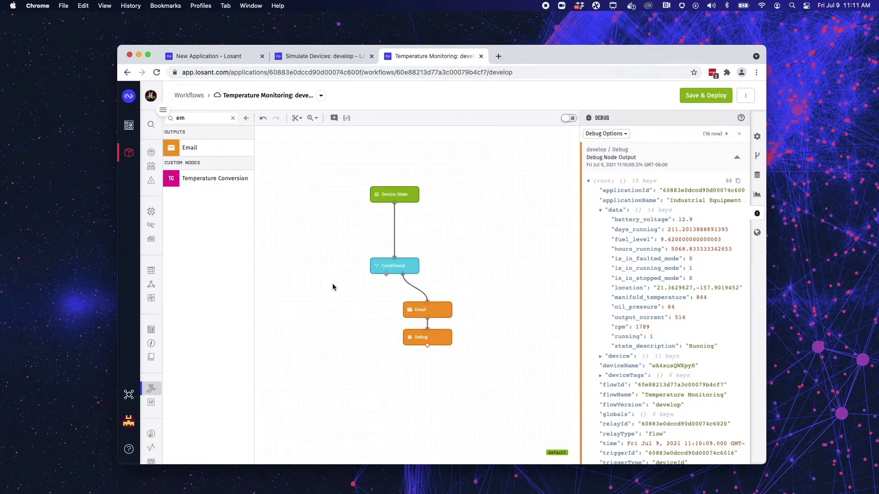
left_click(232, 118)
left_click(213, 120)
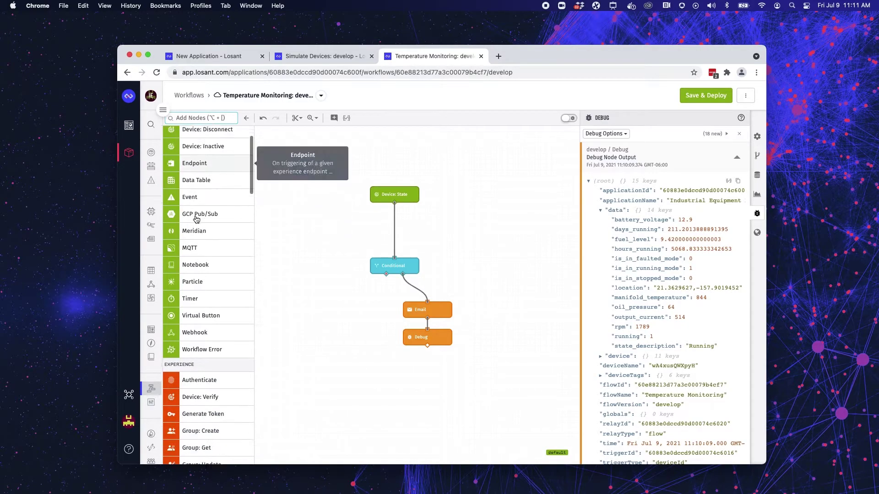
scroll(195, 220, "down", 10)
Add a Data: Gauge Query node that finds devices by the payload ID device.id.
scroll(195, 220, "down", 15)
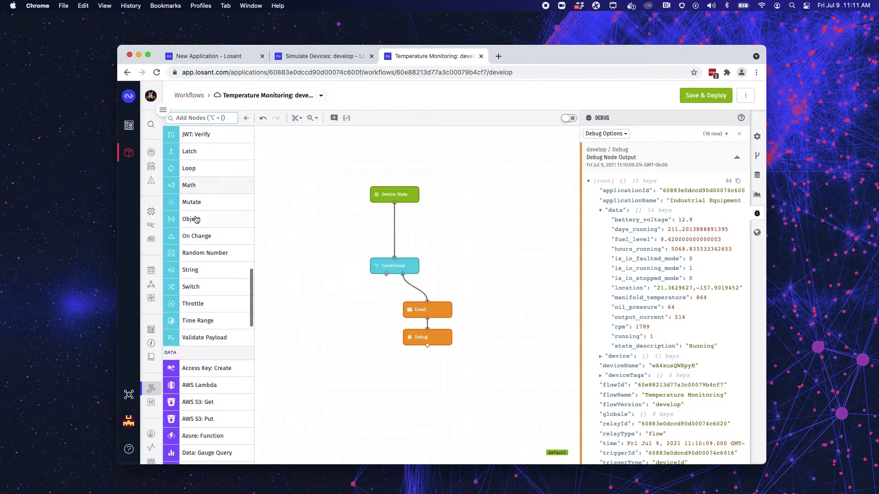
scroll(213, 320, "down", 2)
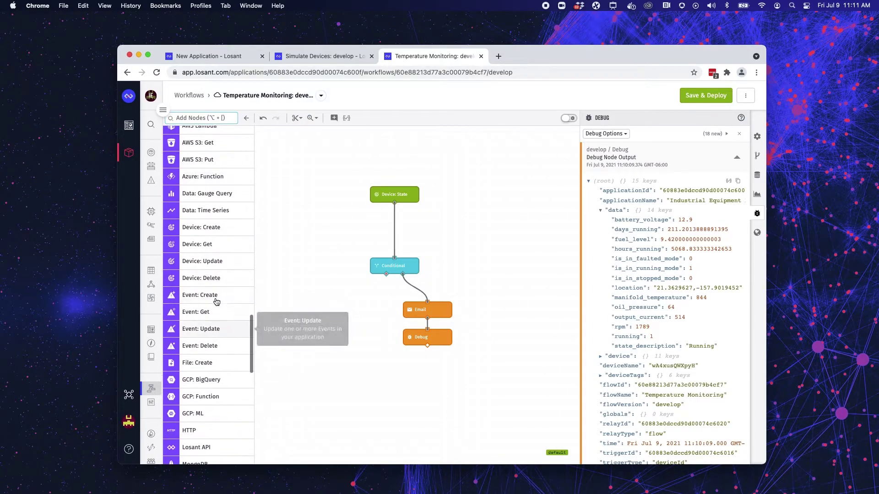
left_click_drag(206, 199, 393, 229)
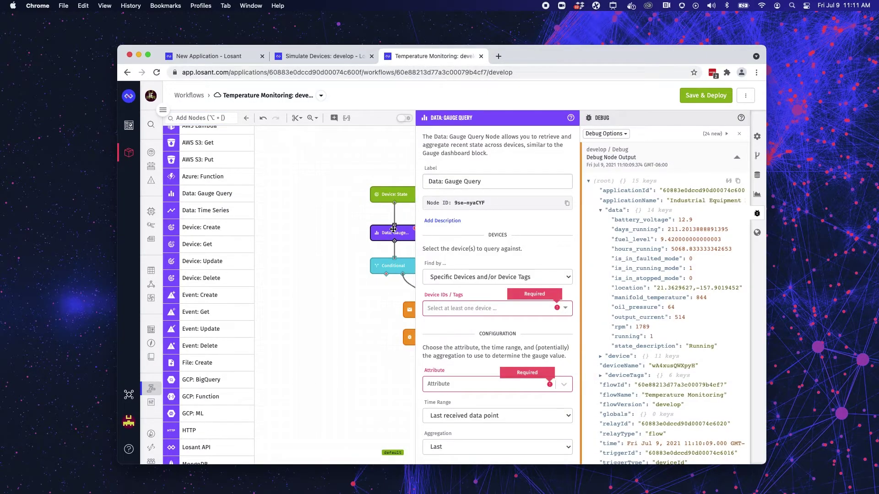
left_click(463, 283)
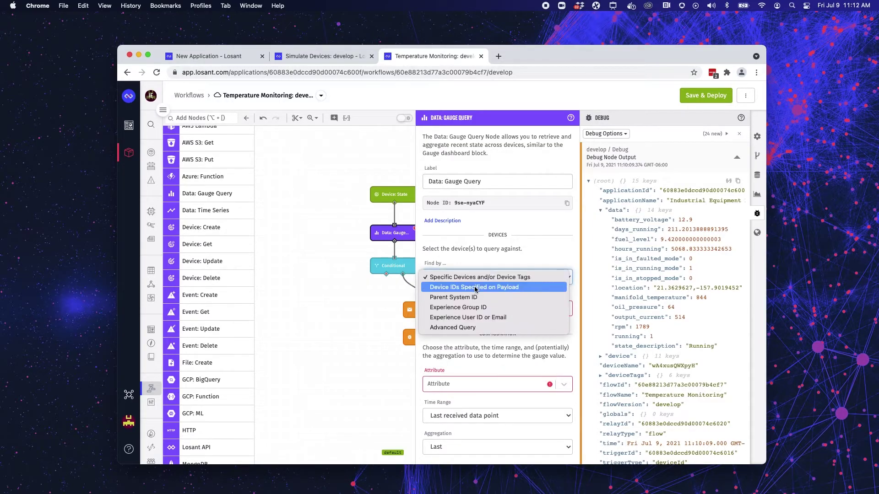
left_click(474, 289)
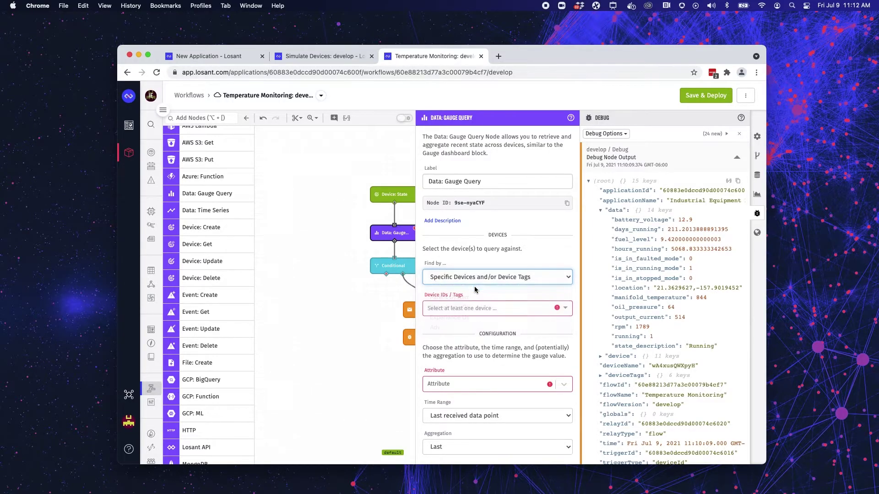
left_click(615, 357)
scroll(627, 406, "down", 1)
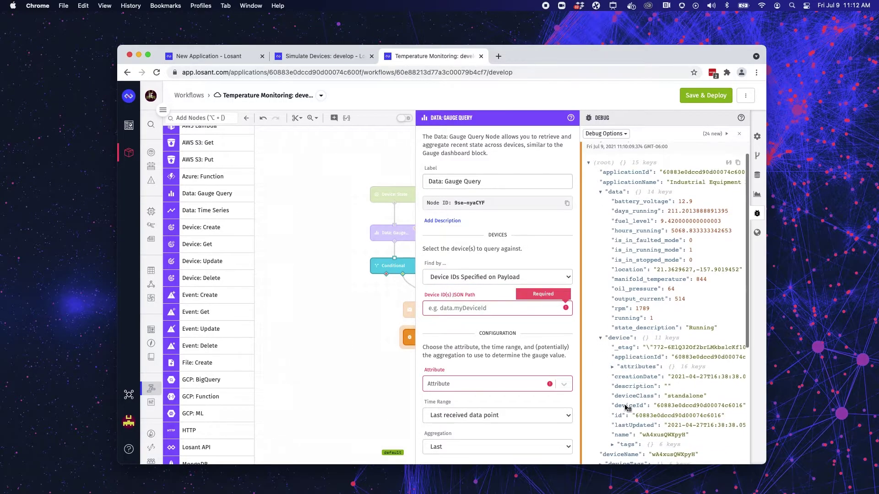
left_click(476, 308)
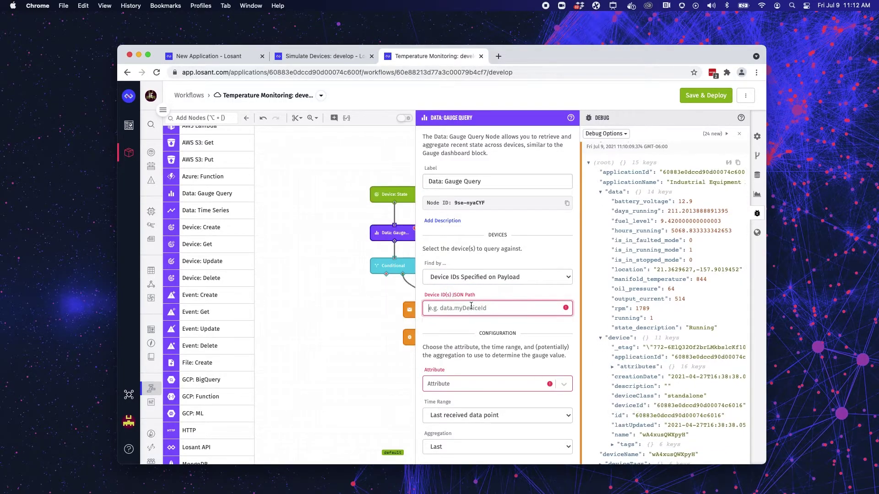
type("device.id")
scroll(472, 329, "down", 2)
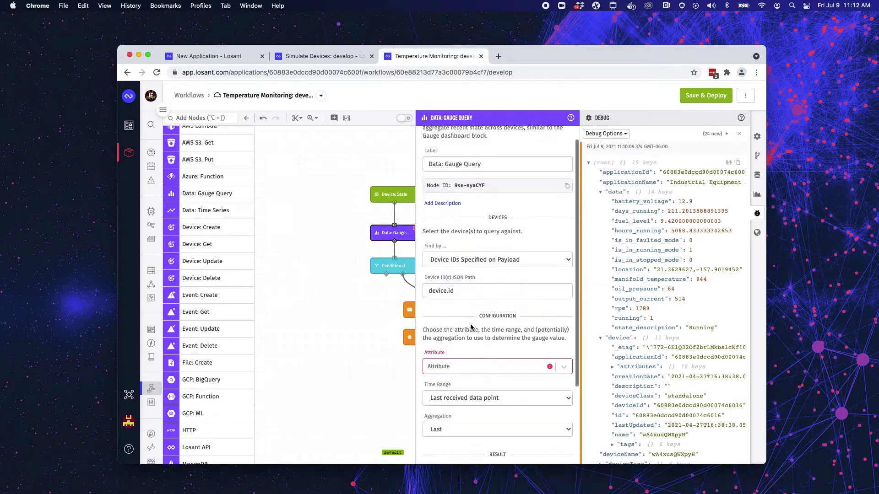
Have the Gauge Query average manifold_temperature over 15 minutes with Mean aggregation.
left_click(475, 355)
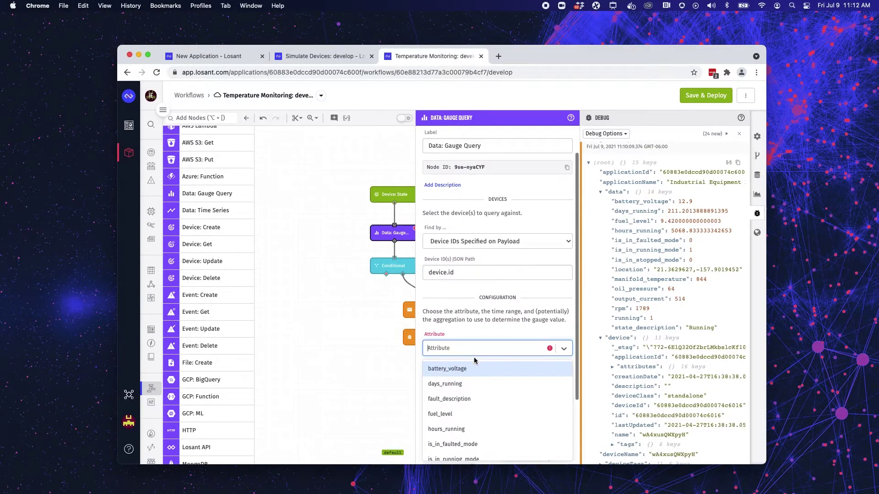
scroll(483, 410, "down", 3)
left_click(482, 417)
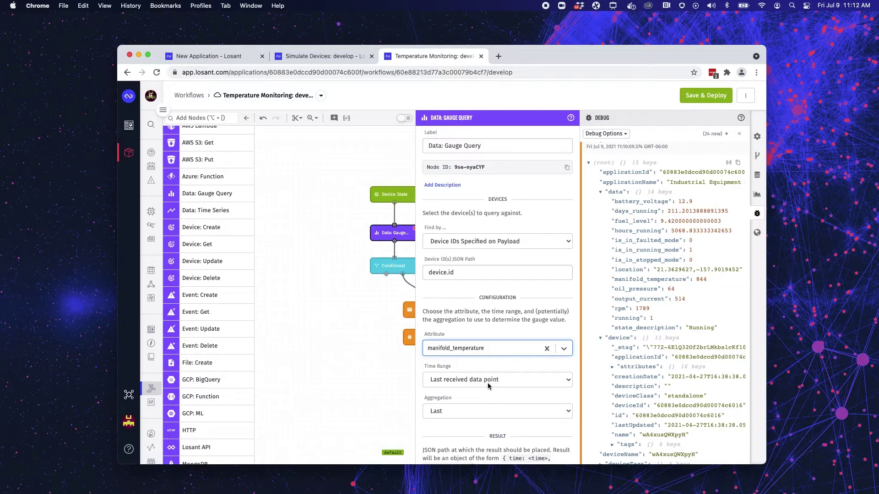
left_click(487, 383)
left_click(478, 401)
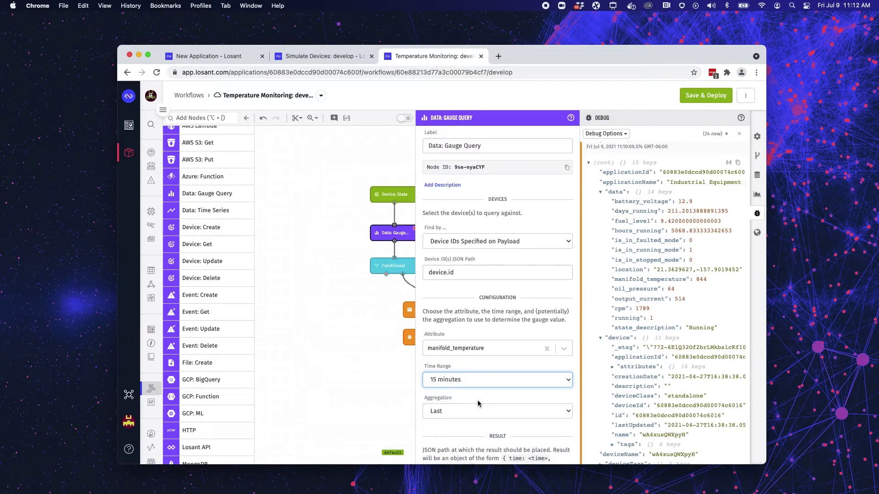
scroll(478, 404, "down", 3)
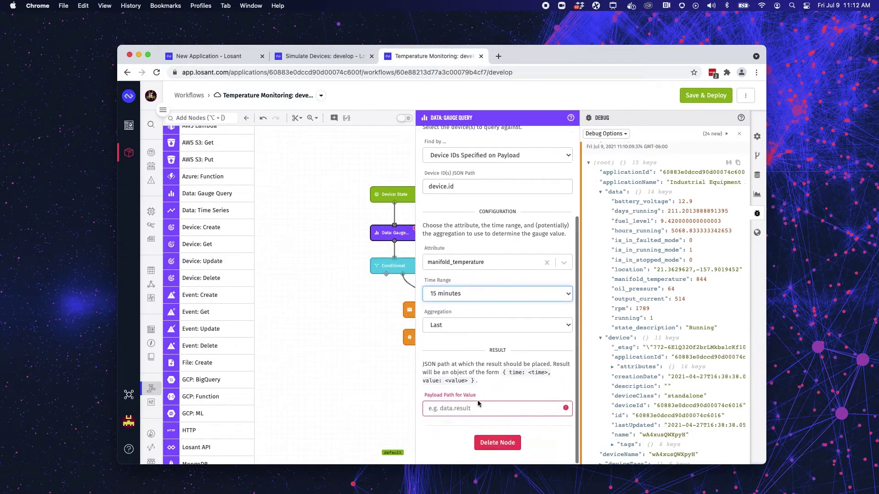
left_click(465, 330)
left_click(460, 376)
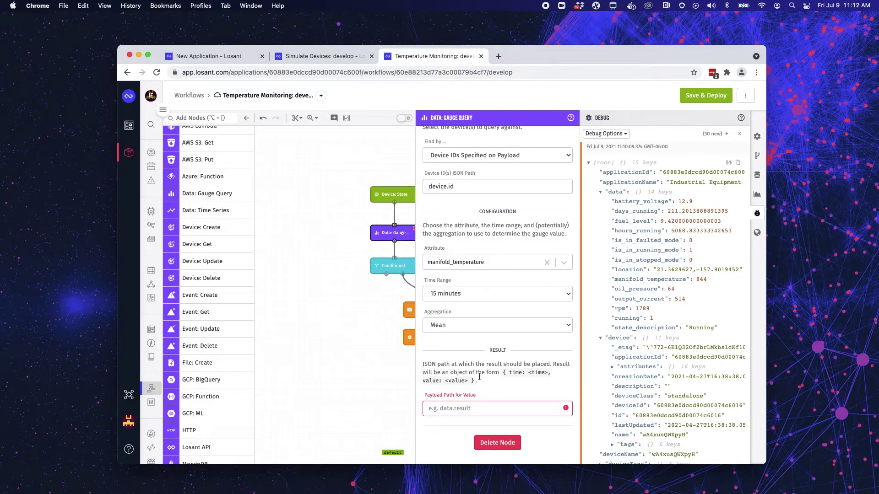
Store the query result at working.meanTemp and copy that path.
left_click(464, 407)
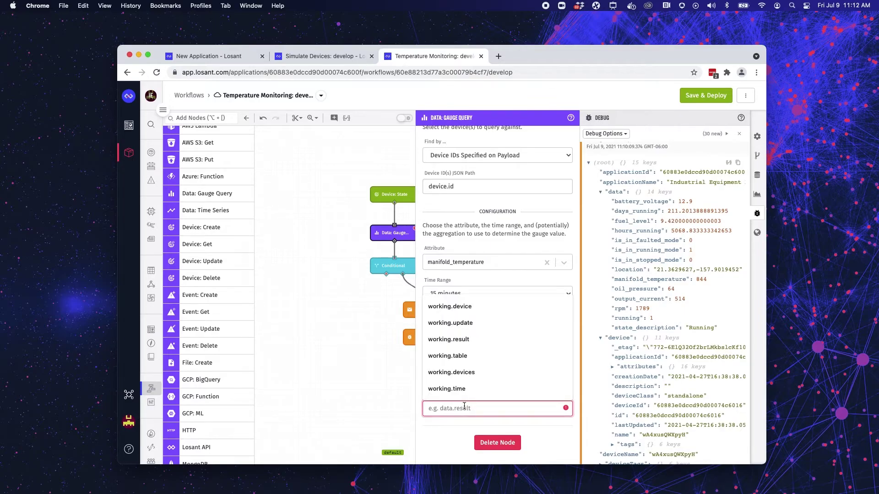
type("wprlo")
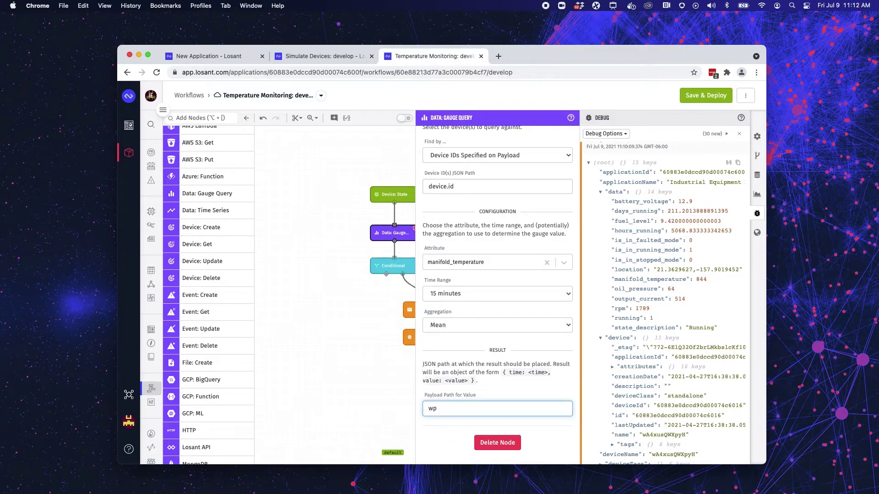
key("BackSpace")
type("orking")
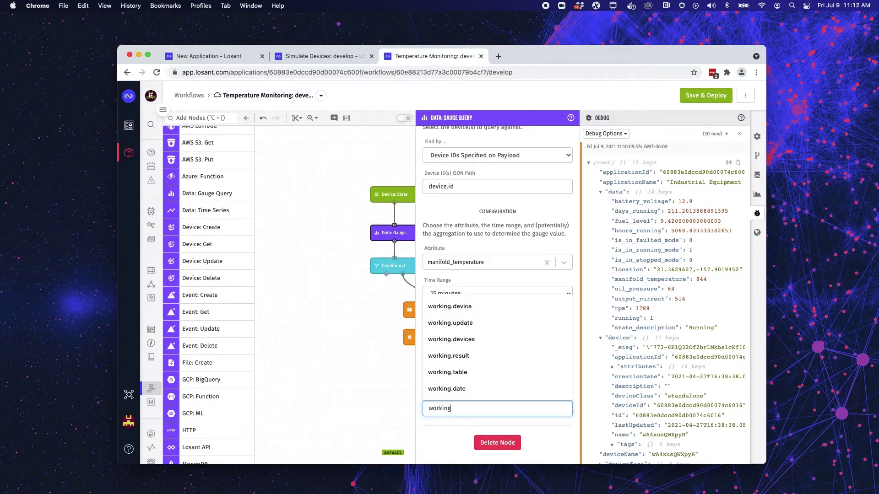
type(".meanTemp")
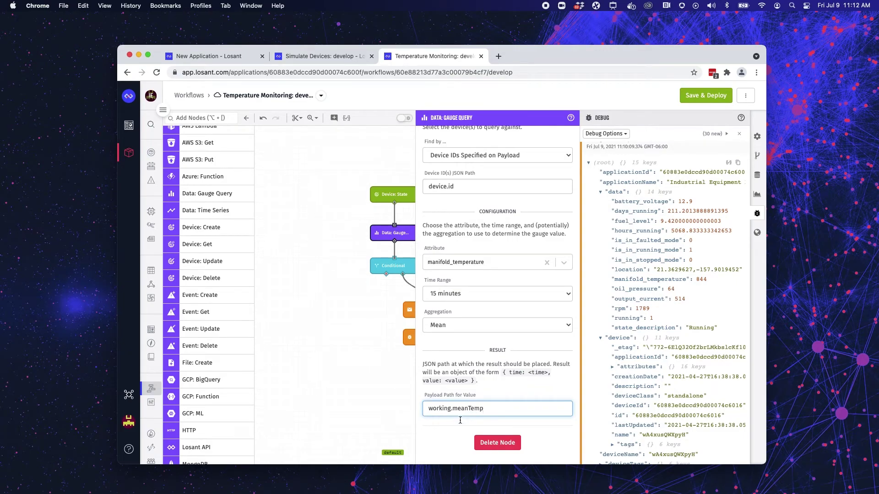
double_click(469, 404)
key("super+c")
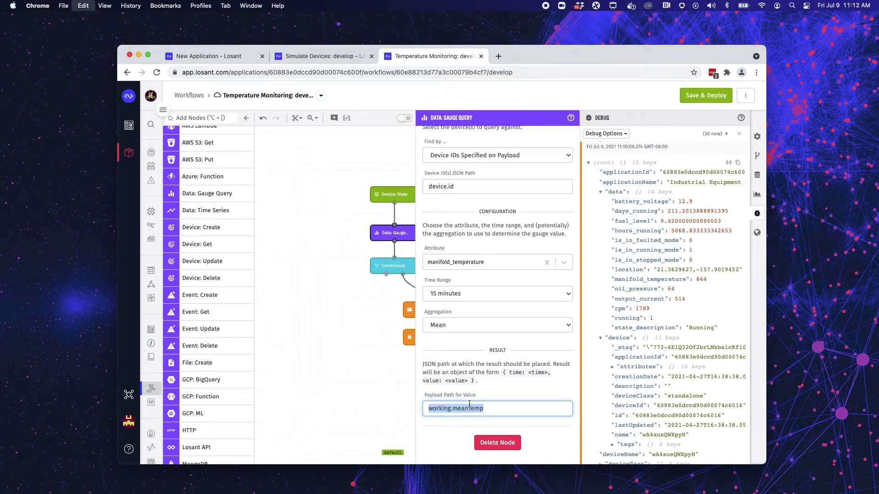
left_click(341, 363)
Change the Conditional expression to {{working.meanTemp}} > 800, save and deploy, and clear the debug log.
left_click(391, 266)
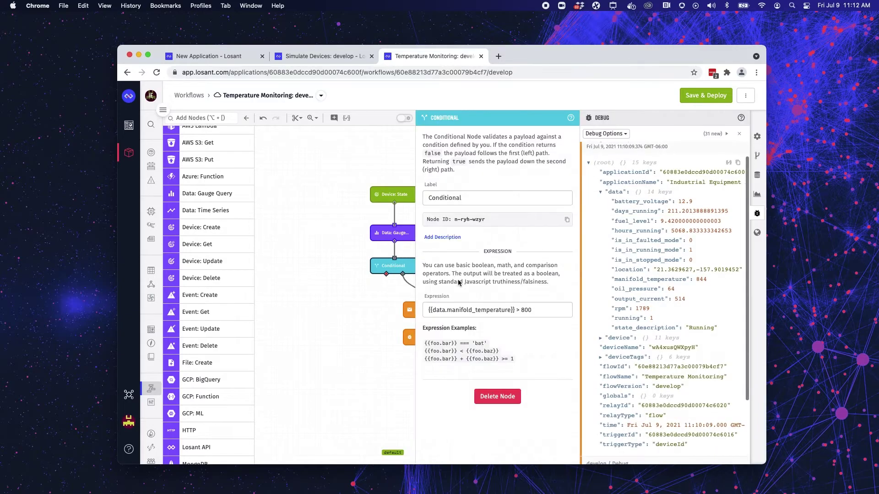
left_click_drag(433, 311, 509, 312)
key("super+v")
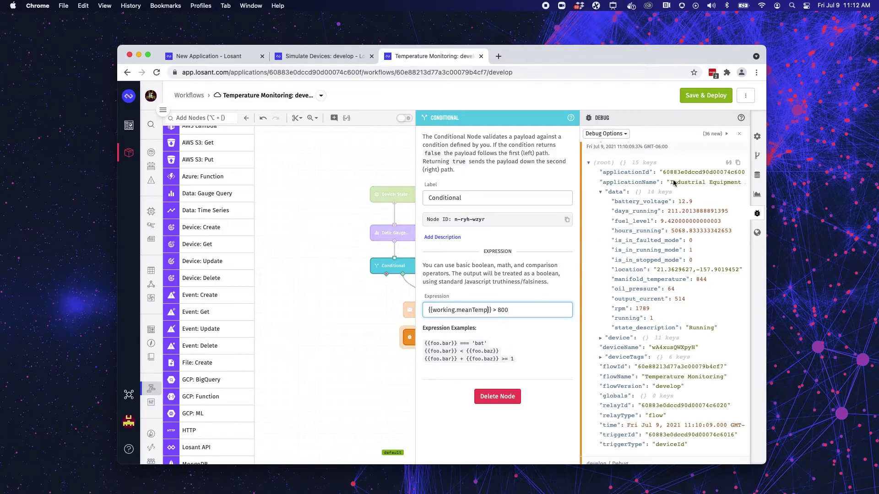
left_click(720, 97)
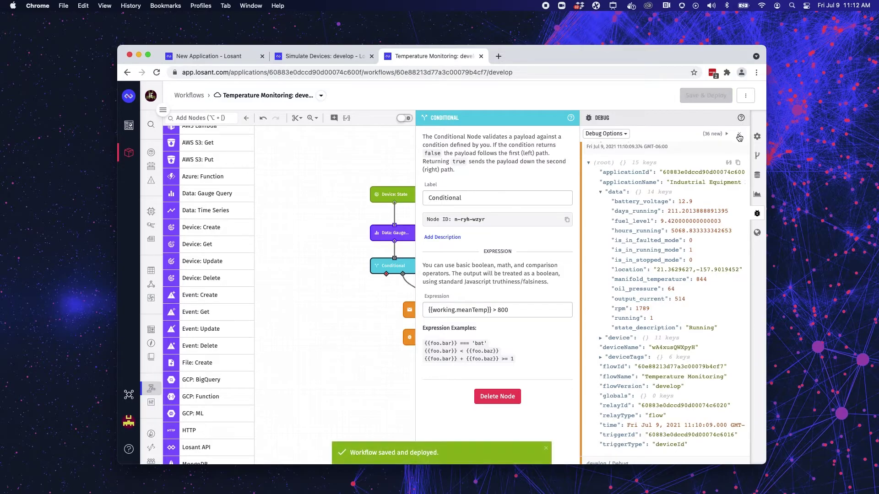
left_click(738, 135)
left_click(332, 165)
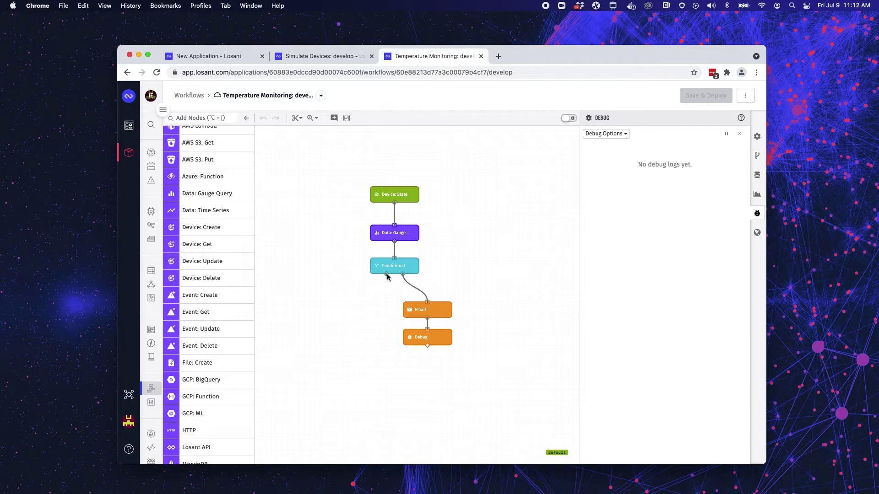
Wire the Conditional's false output to Debug, save and deploy, and show the workflow settings.
left_click_drag(387, 275, 395, 340)
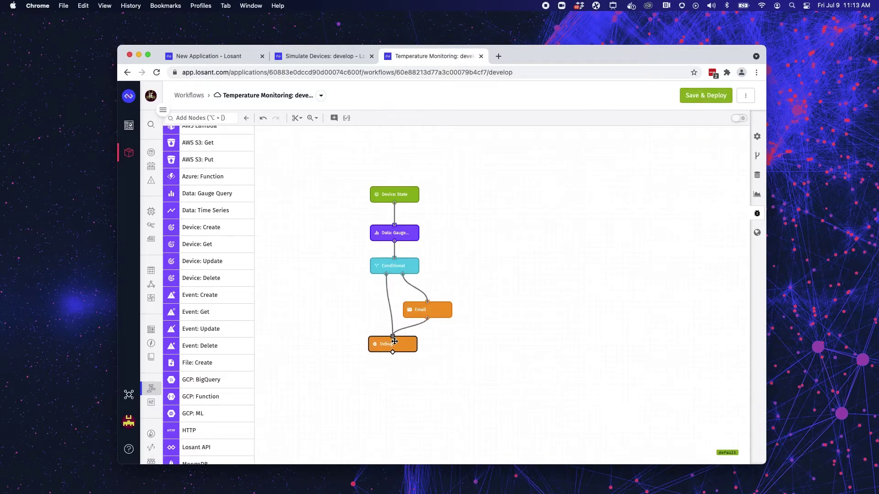
left_click(696, 94)
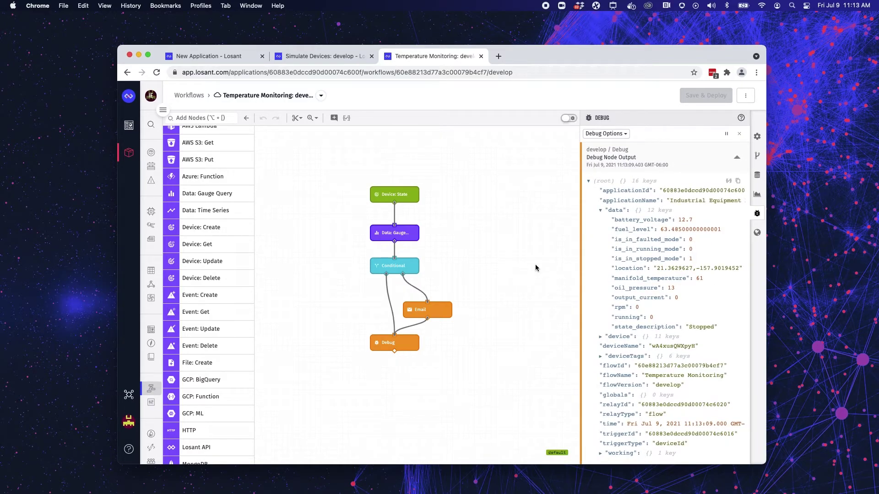
left_click(756, 138)
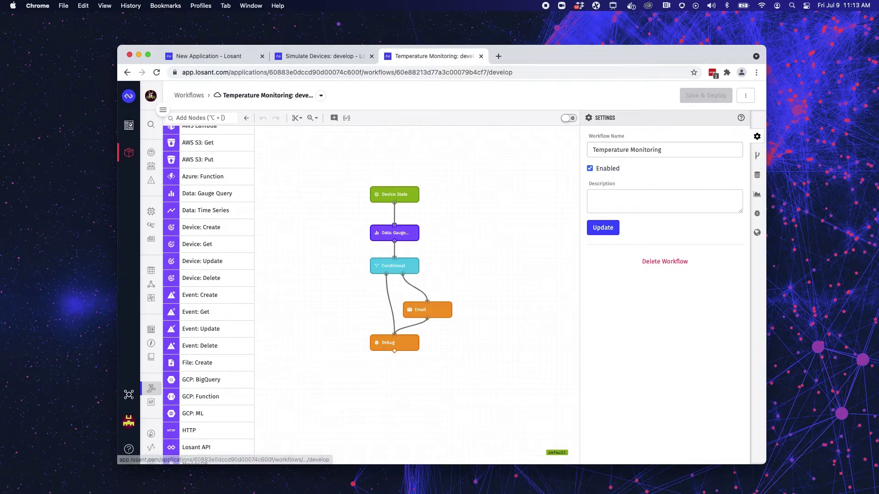
Create a new workflow version named v1.0 from the Versions panel.
left_click(757, 156)
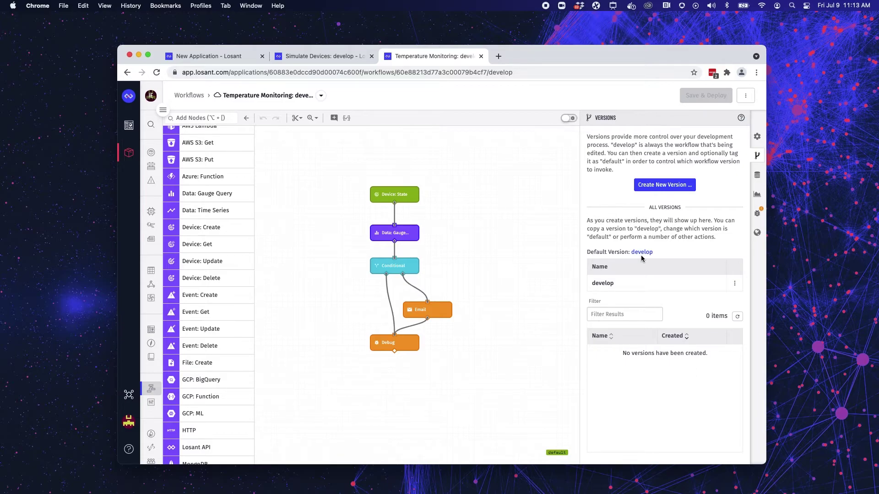
left_click(691, 184)
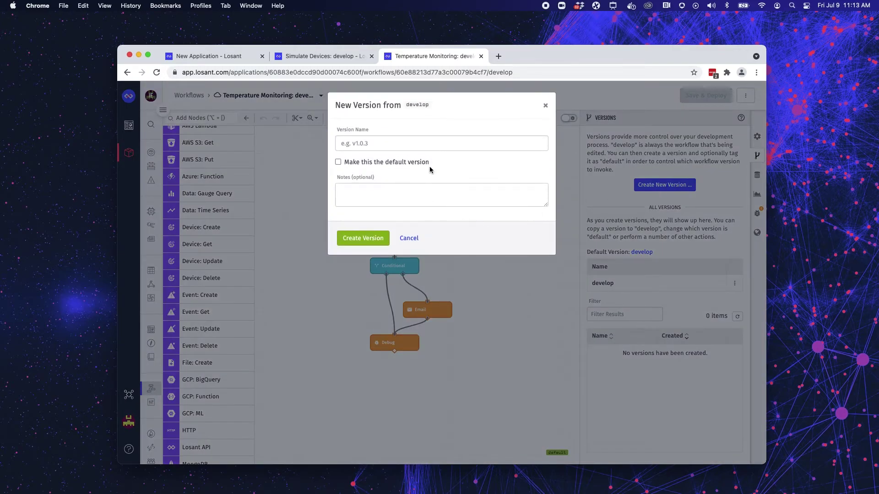
left_click(441, 145)
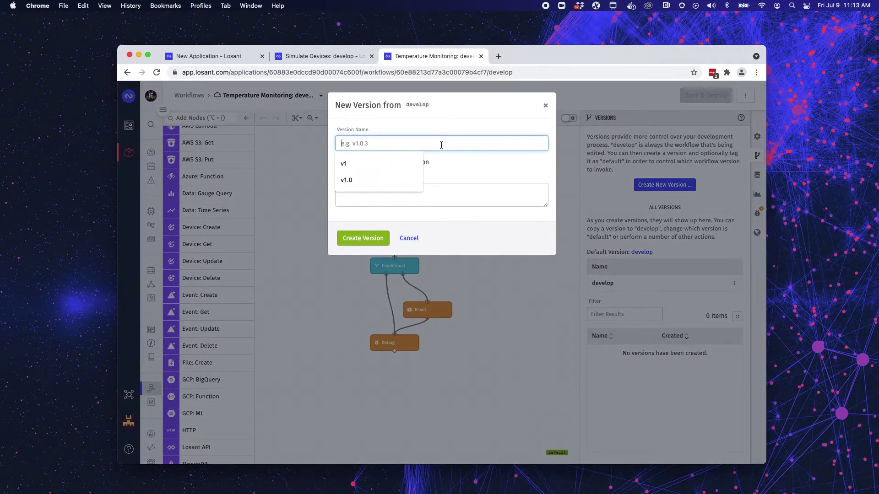
type("v1.0")
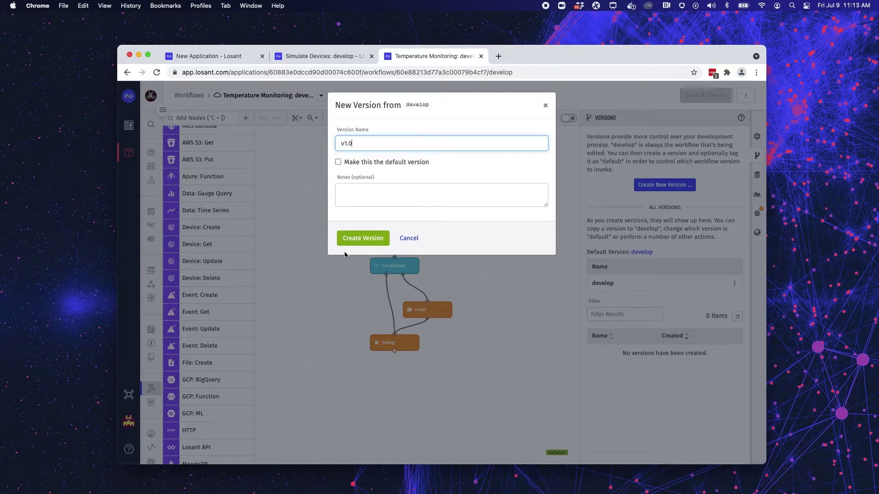
left_click(351, 238)
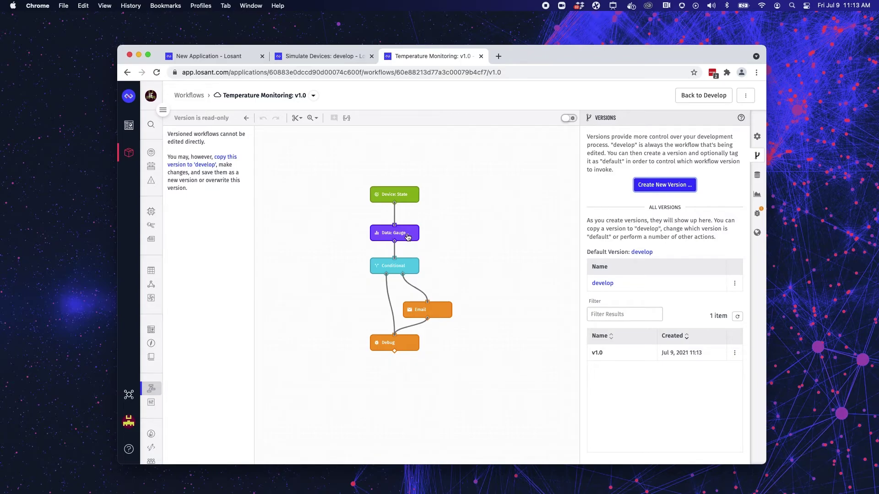
Review the v1.0 workflow's Storage, Metrics, Debug and Globals panels in turn.
left_click(757, 176)
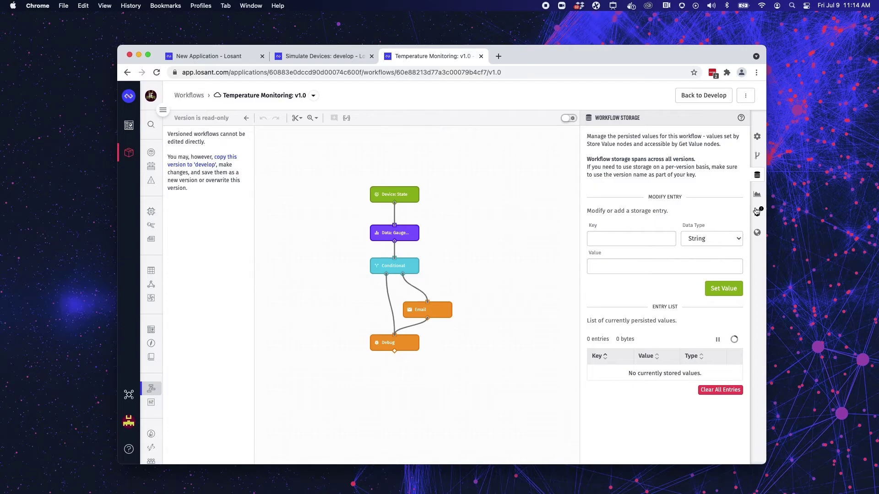
left_click(757, 195)
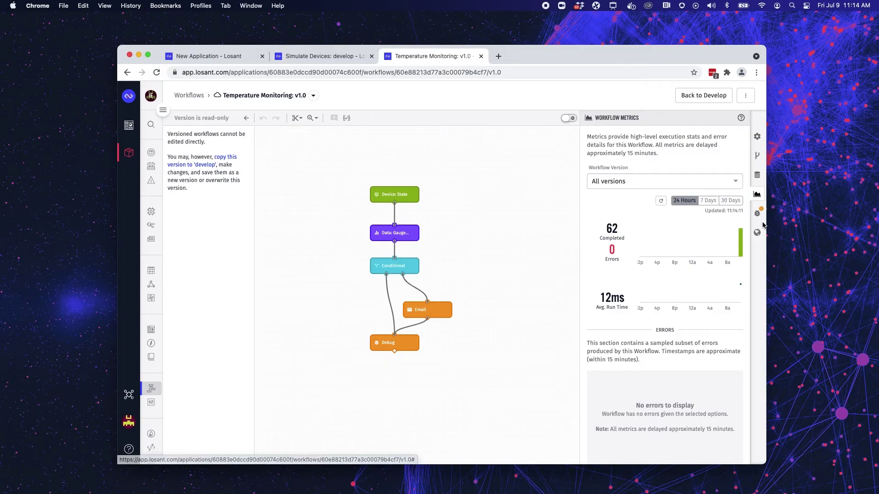
left_click(760, 216)
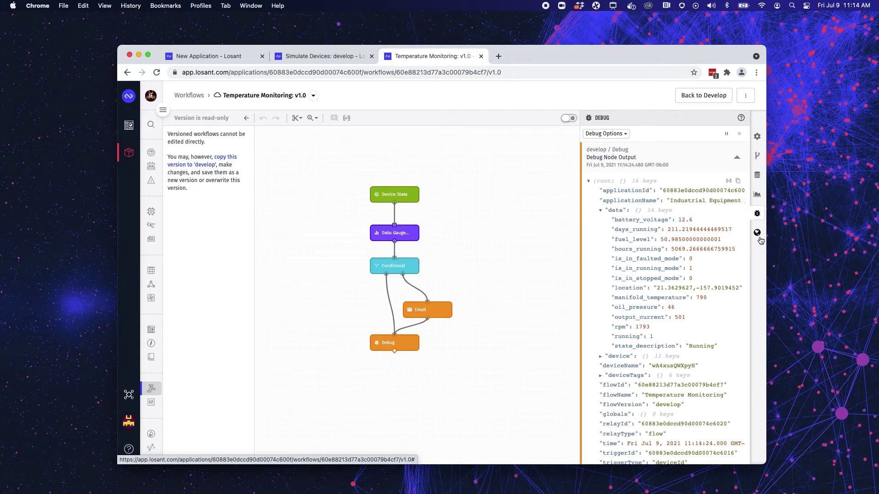
left_click(758, 234)
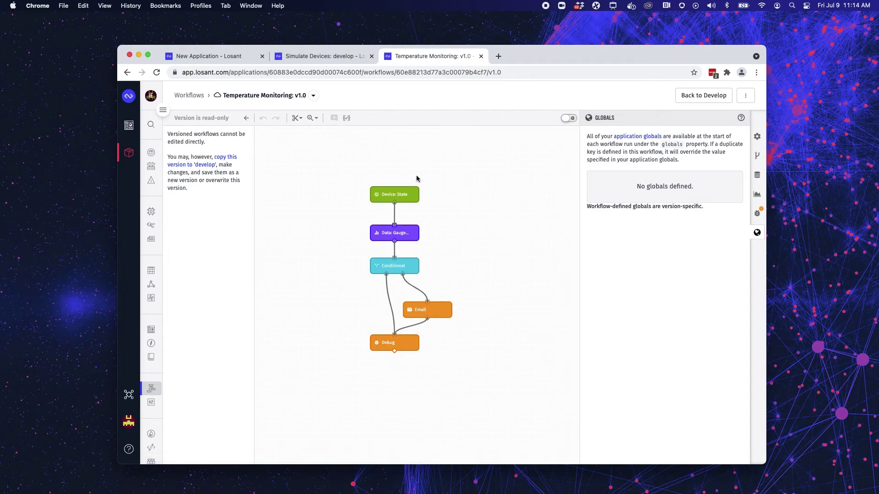
Switch to the Simulate Devices workflow and view the full tree inside its Loop node.
left_click(307, 60)
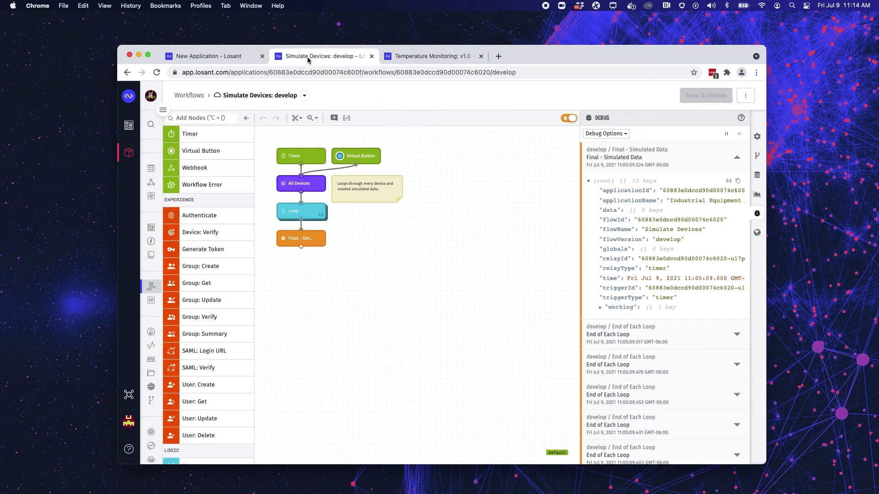
left_click(321, 215)
left_click(341, 237)
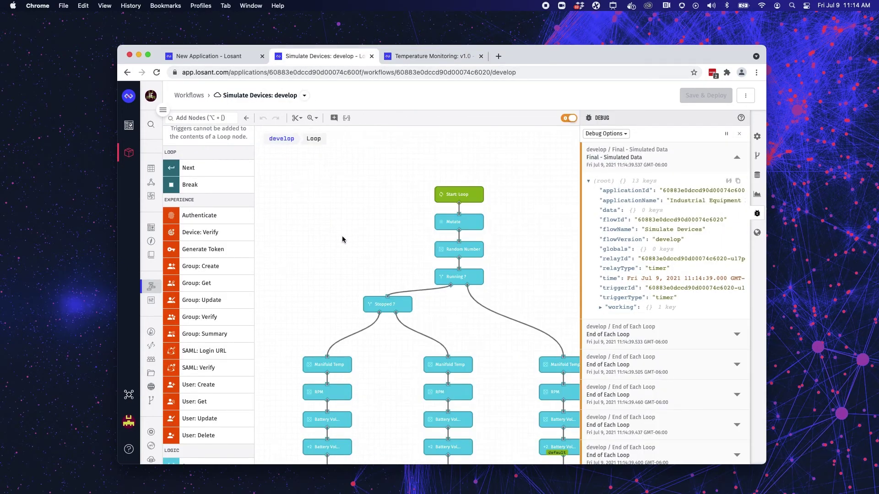
scroll(410, 231, "right", 3)
scroll(410, 231, "down", 3)
scroll(411, 234, "left", 2)
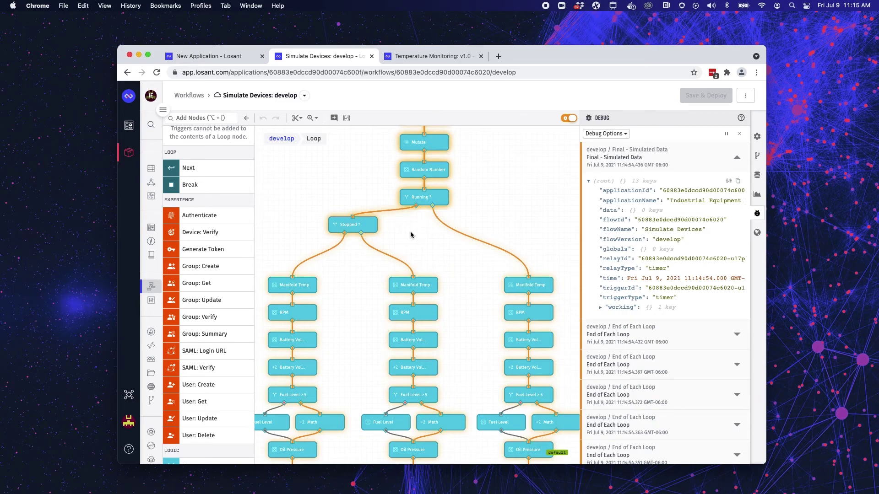
scroll(411, 235, "up", 2)
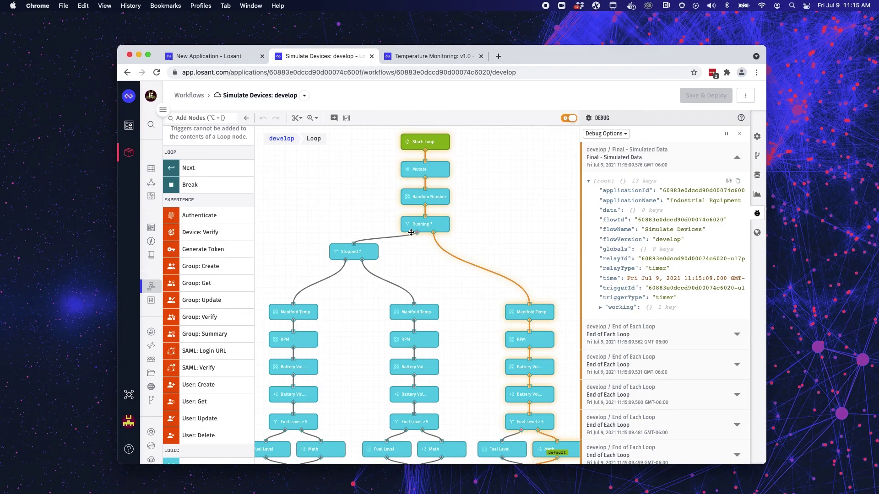
scroll(411, 232, "up", 2)
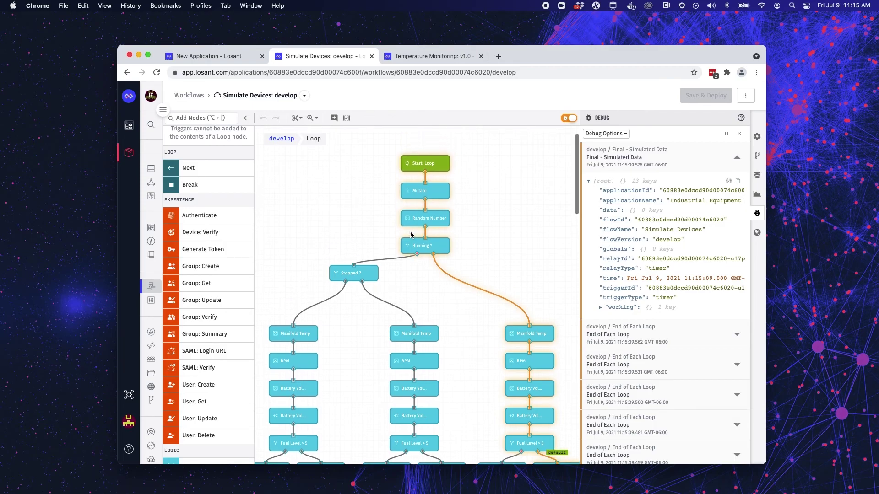